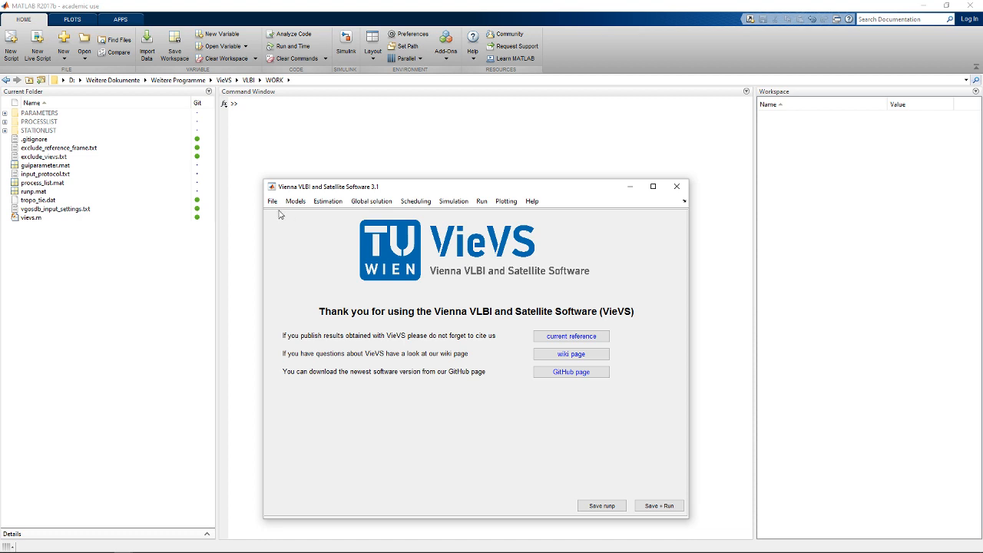
- Add the vgosDB session 18APR04XU.tgz from the 2018 folder to the process list
{"action": "left_click", "coordinate": [273, 202]}
{"action": "left_click", "coordinate": [280, 218]}
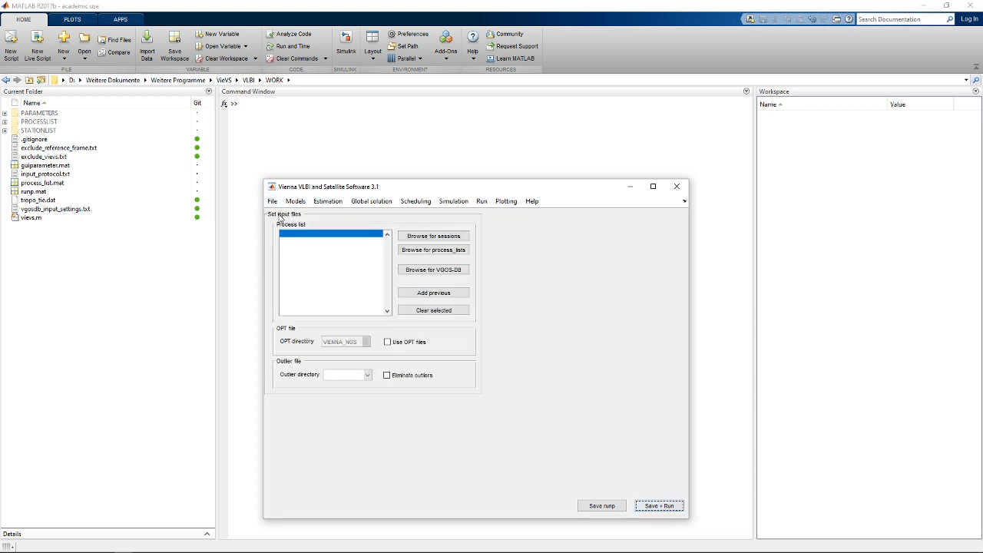
{"action": "left_click", "coordinate": [273, 203]}
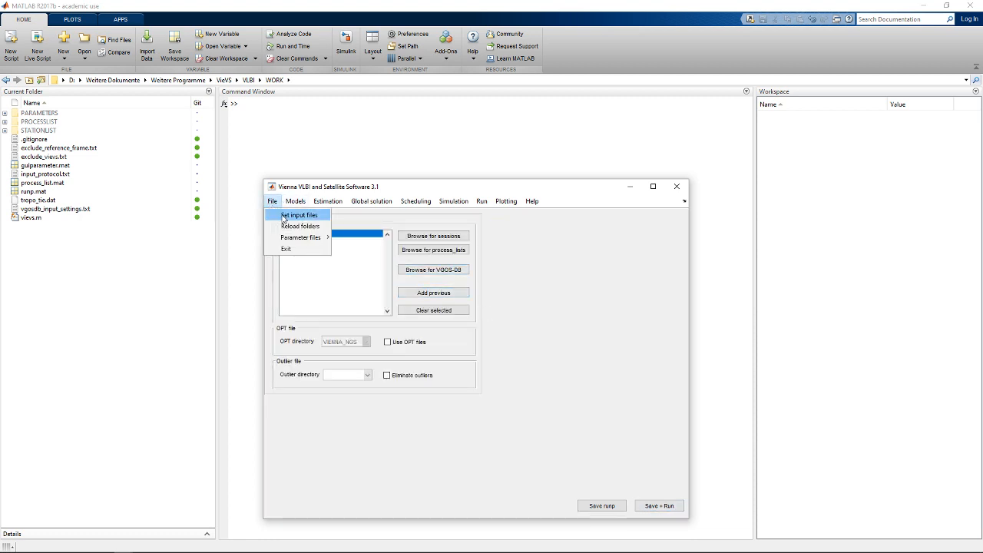
{"action": "left_click", "coordinate": [286, 215]}
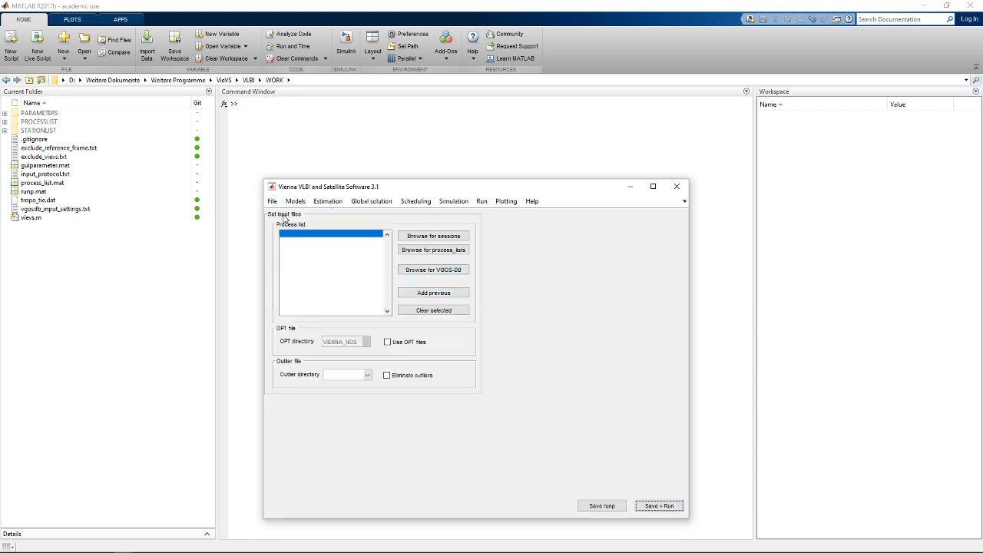
{"action": "left_click", "coordinate": [427, 275]}
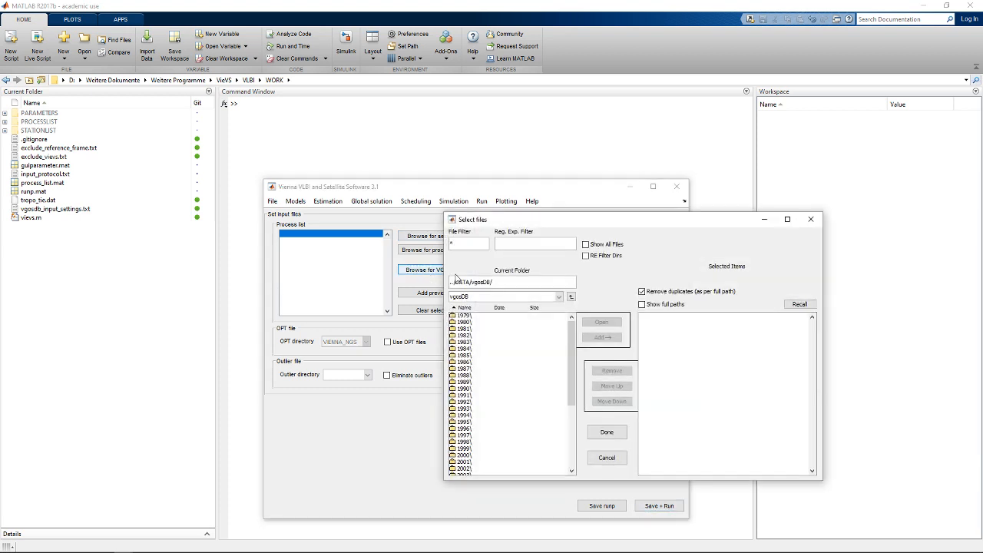
{"action": "left_click", "coordinate": [459, 465]}
{"action": "scroll", "coordinate": [461, 462], "scroll_direction": "down", "scroll_amount": 5}
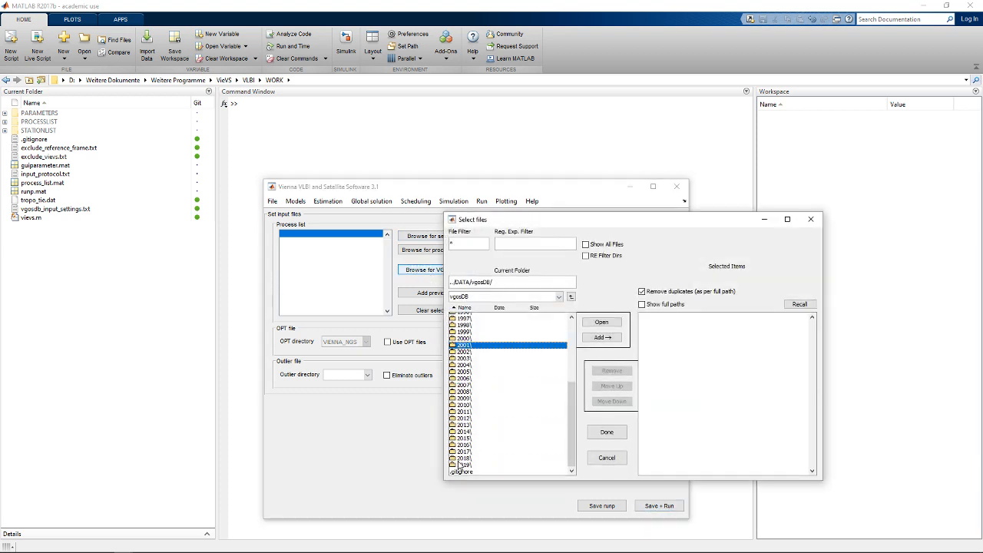
{"action": "double_click", "coordinate": [463, 461]}
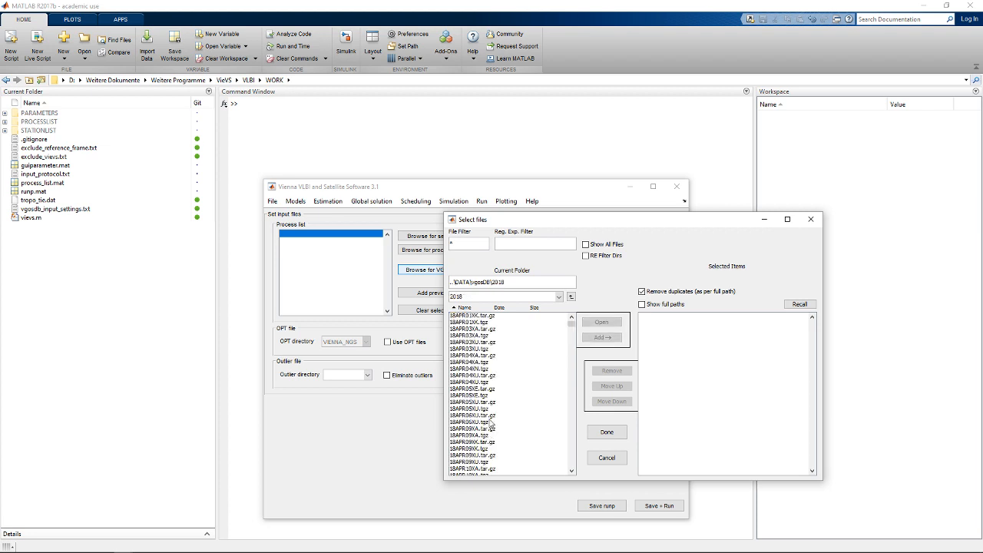
{"action": "left_click", "coordinate": [469, 382]}
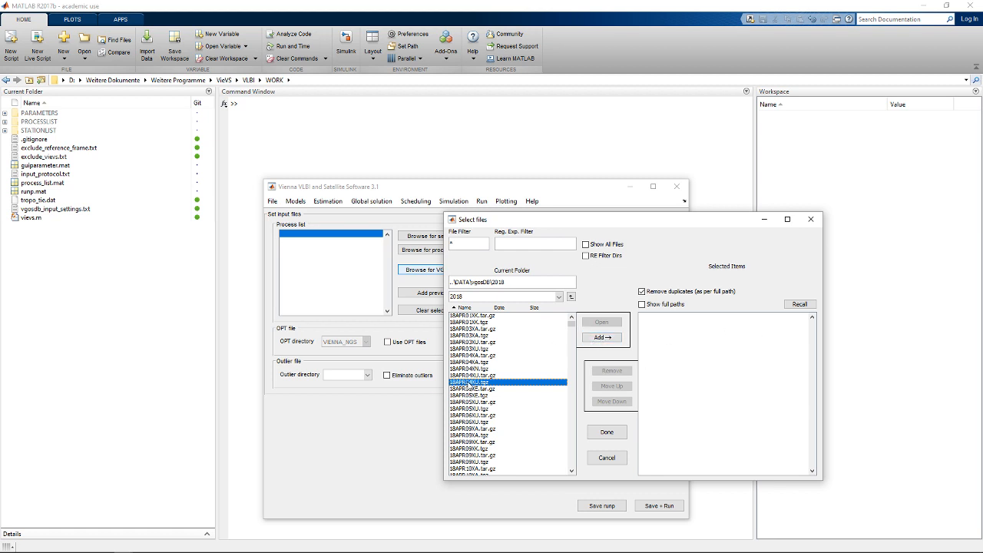
{"action": "double_click", "coordinate": [468, 381]}
{"action": "left_click", "coordinate": [608, 433]}
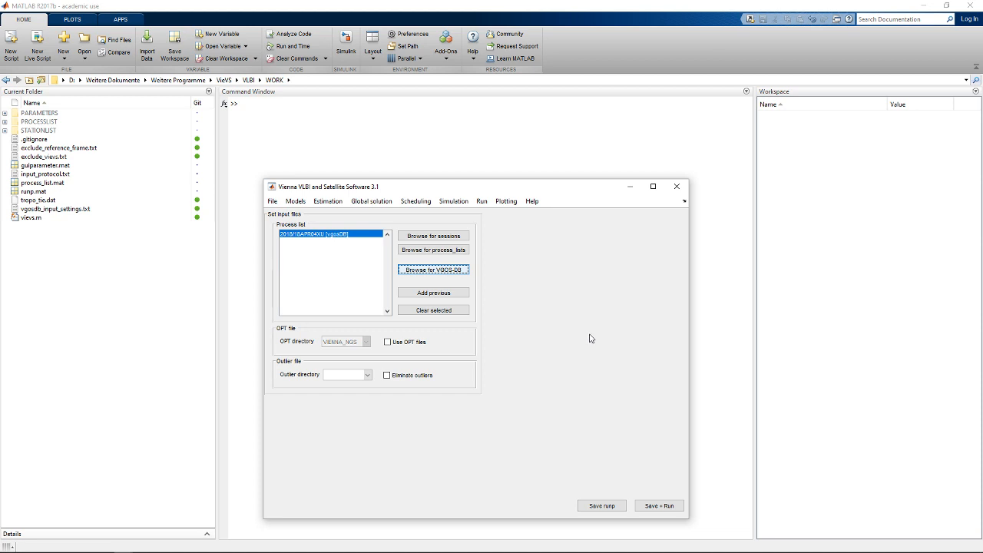
- Disable the estimation of north and east gradients in the least-squares troposphere settings
{"action": "left_click", "coordinate": [328, 201]}
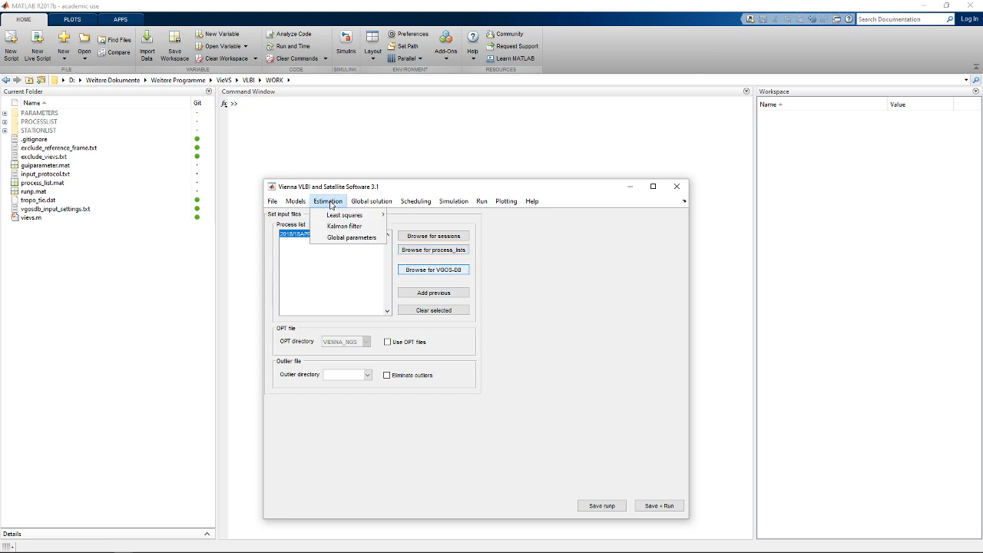
{"action": "mouse_move", "coordinate": [338, 216]}
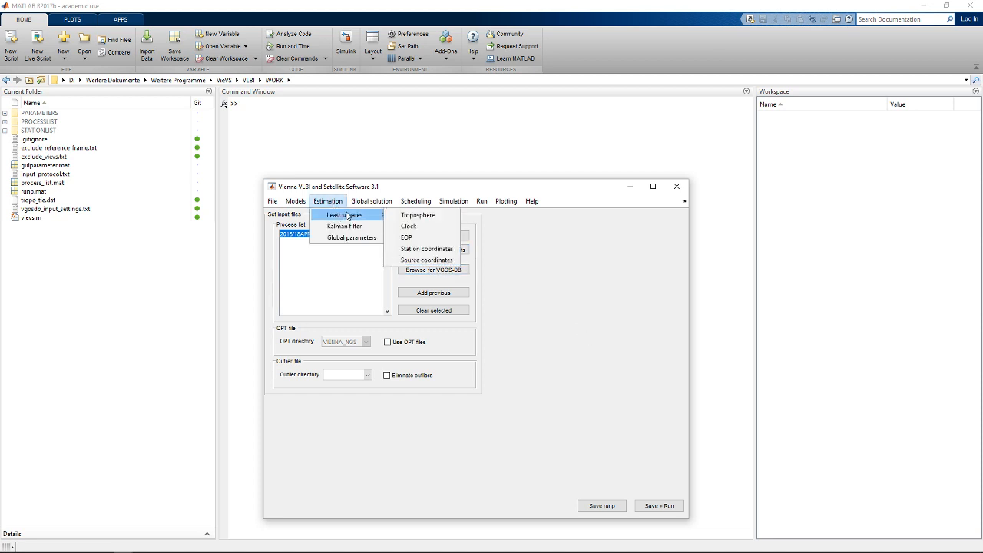
{"action": "left_click", "coordinate": [417, 215]}
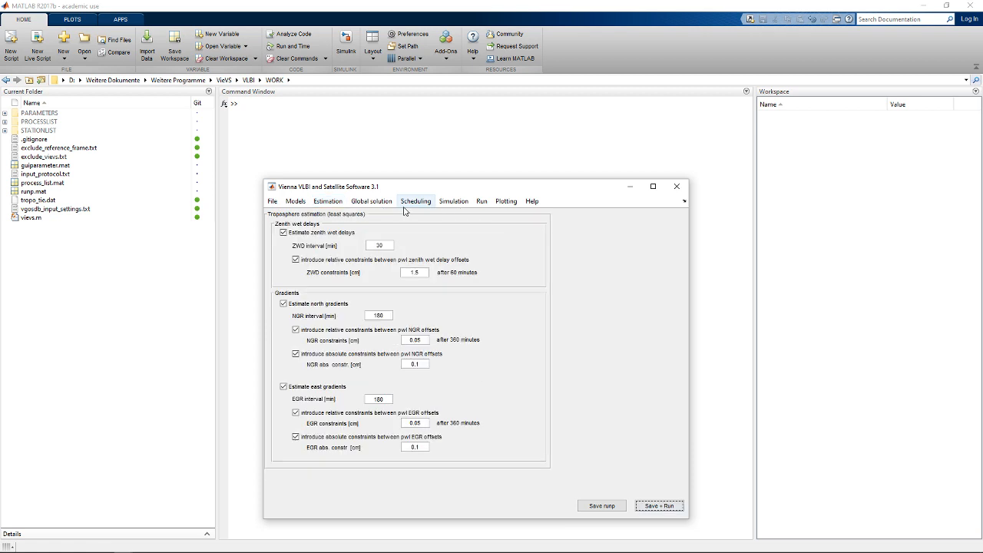
{"action": "left_click", "coordinate": [283, 304]}
{"action": "left_click", "coordinate": [283, 386]}
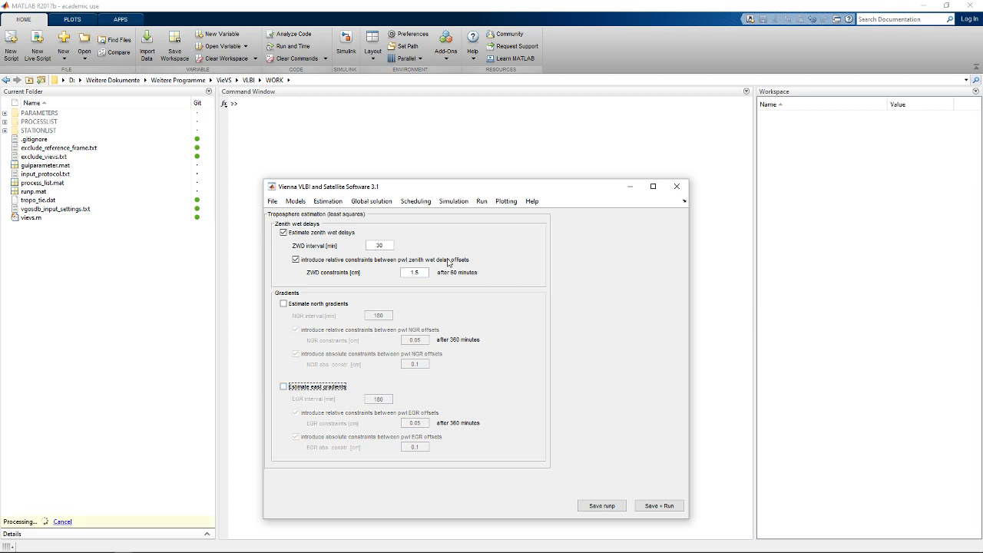
- Set the zenith wet delay interval to 1440 min and its relative constraint to 0.1 cm
{"action": "double_click", "coordinate": [393, 244]}
{"action": "type", "text": "14"}
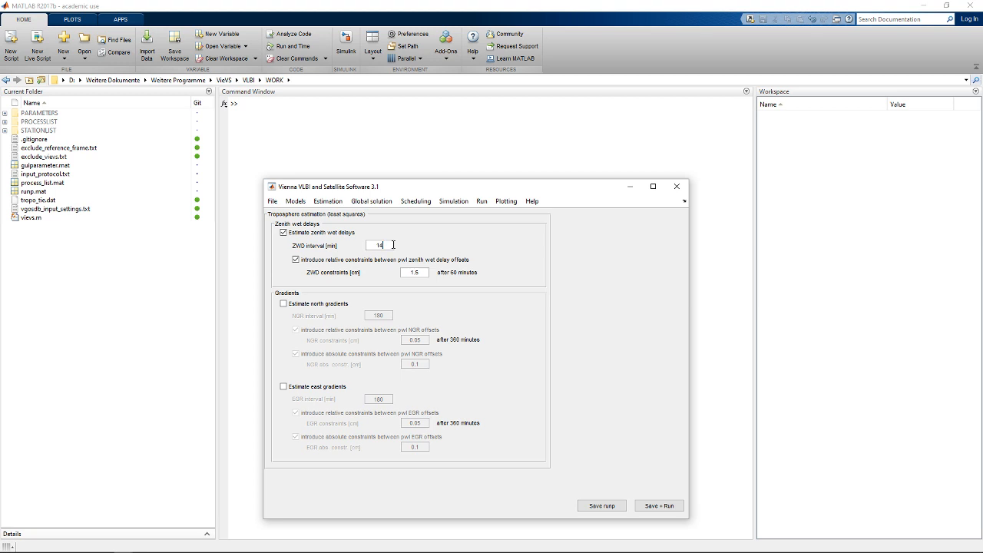
{"action": "type", "text": "40"}
{"action": "left_click", "coordinate": [505, 242]}
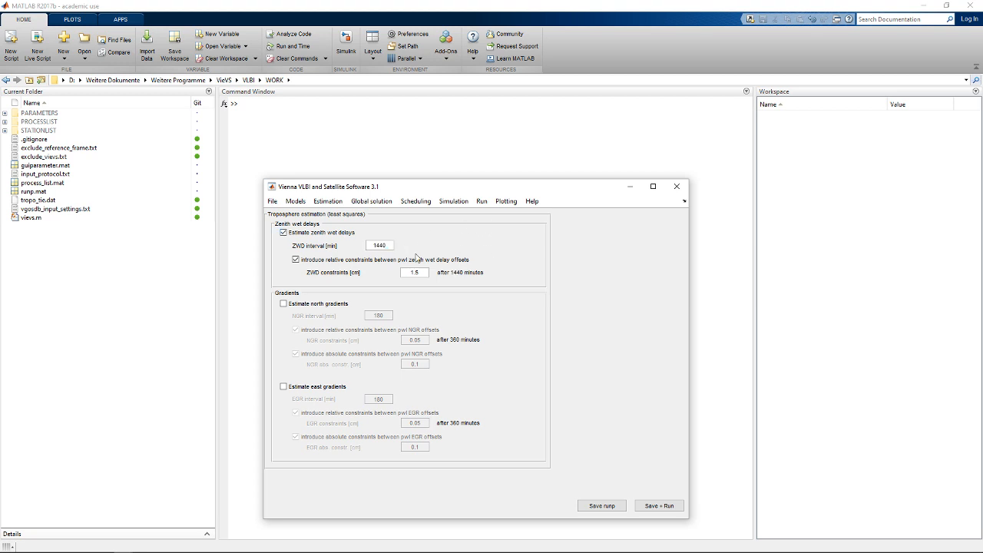
{"action": "double_click", "coordinate": [370, 244]}
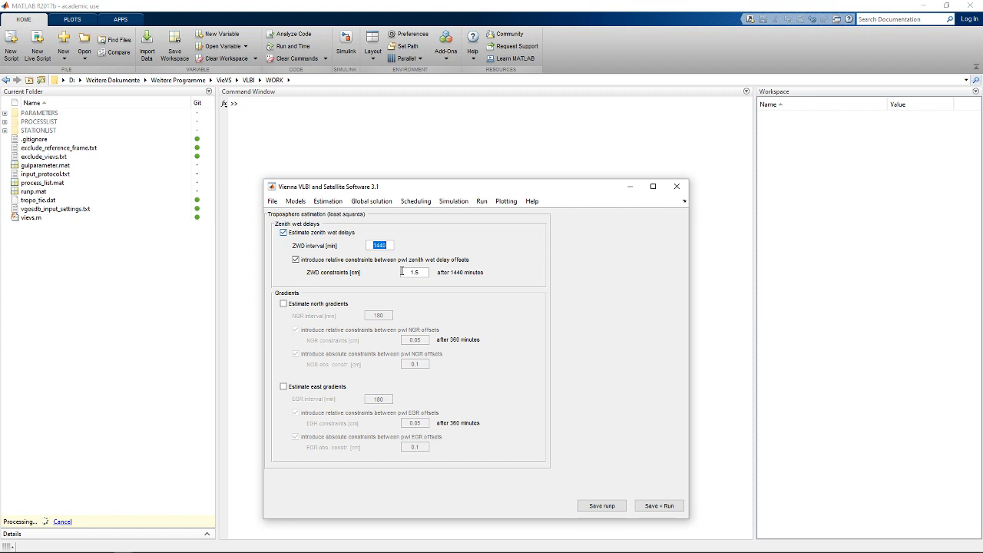
{"action": "left_click_drag", "start_coordinate": [407, 272], "coordinate": [434, 272]}
{"action": "type", "text": "0.1"}
- Set the least-squares clock estimation to piecewise linear offset per clock and disable the relative constraints between clock offsets
{"action": "left_click", "coordinate": [328, 201]}
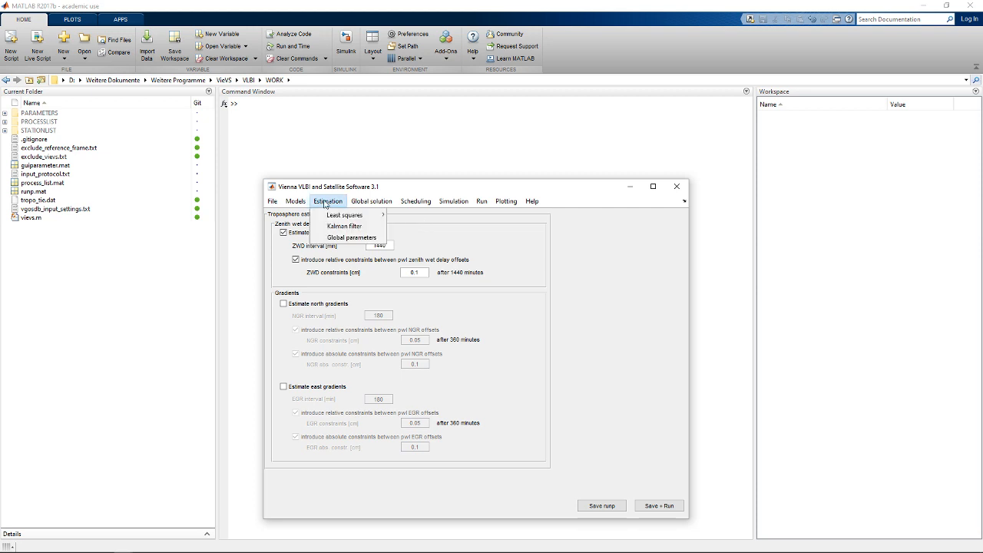
{"action": "mouse_move", "coordinate": [335, 213]}
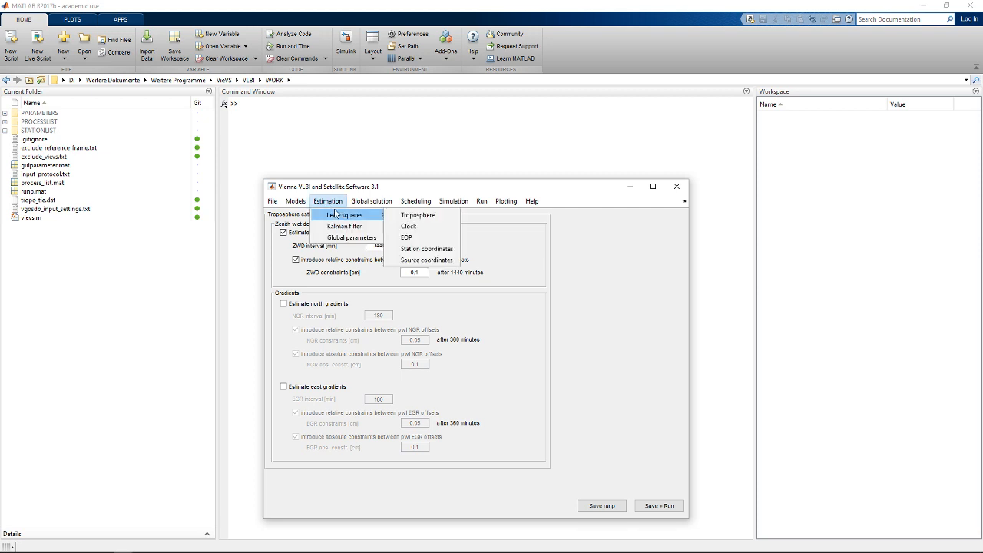
{"action": "left_click", "coordinate": [411, 229]}
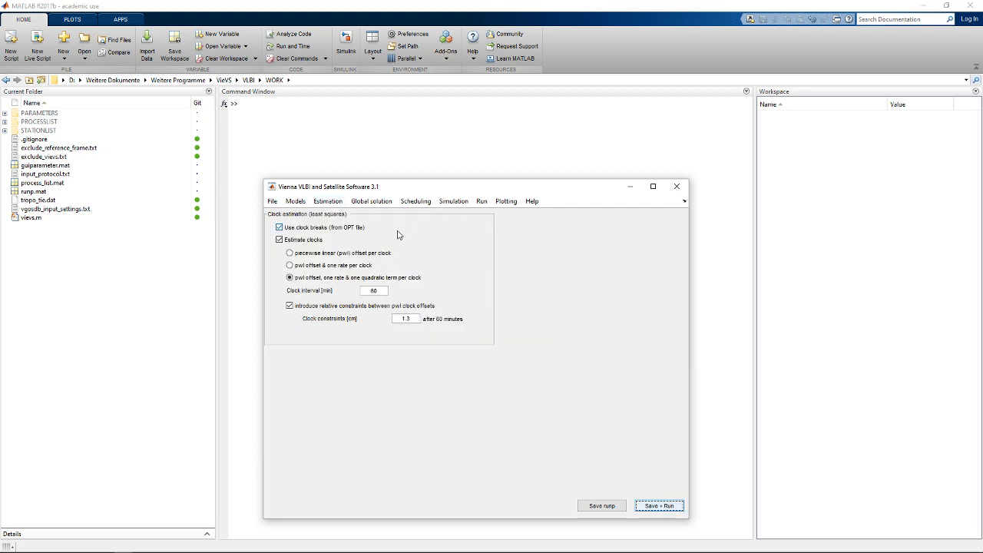
{"action": "left_click", "coordinate": [290, 254]}
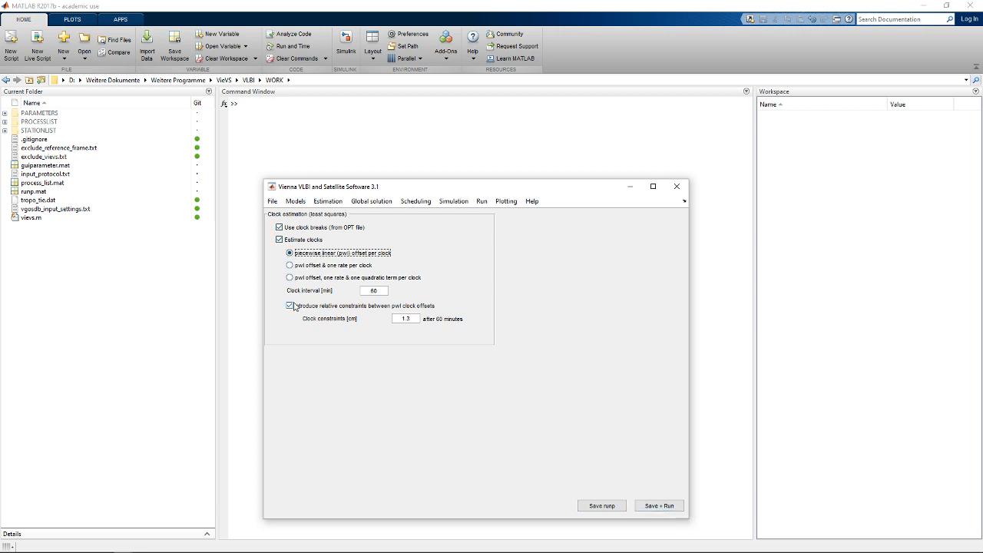
{"action": "left_click", "coordinate": [291, 305]}
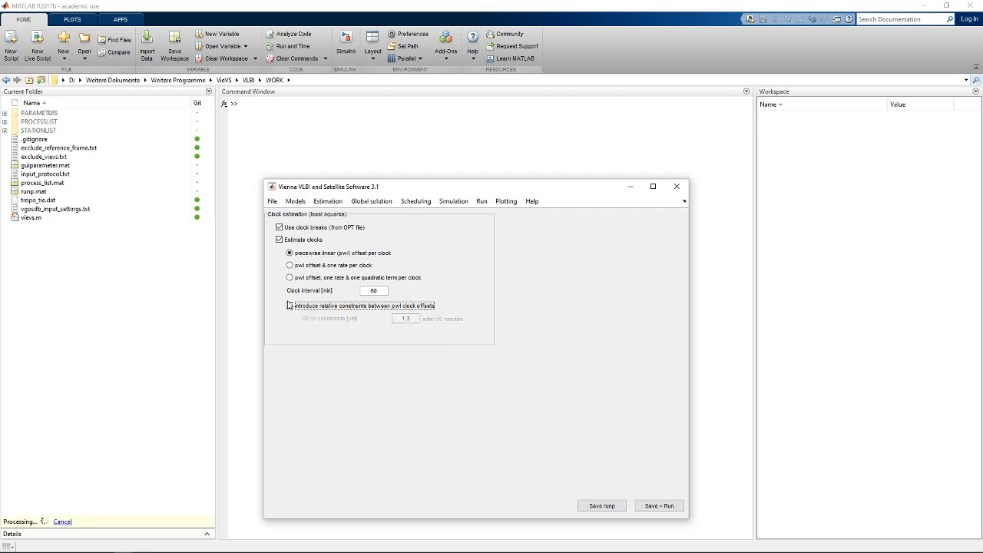
- Exclude Xpol, Ypol, nutdx and nutdy from the least-squares EOP estimation, keeping only dUT1
{"action": "left_click", "coordinate": [328, 201]}
{"action": "mouse_move", "coordinate": [342, 216]}
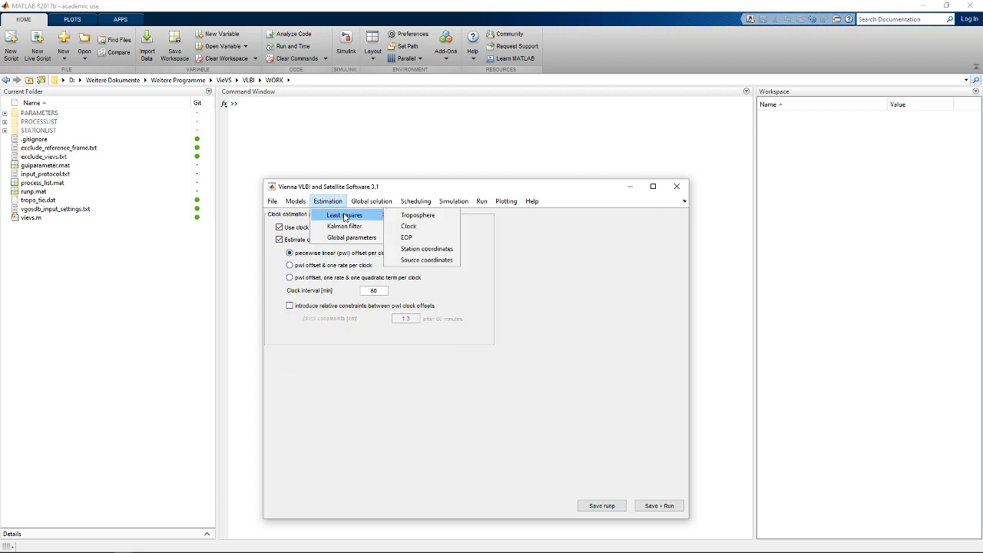
{"action": "left_click", "coordinate": [431, 240]}
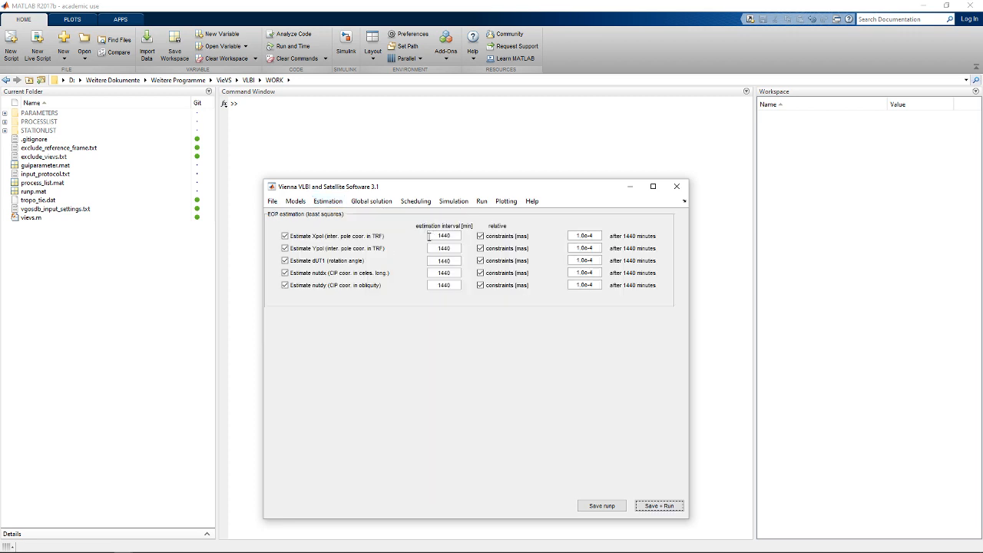
{"action": "left_click", "coordinate": [285, 235]}
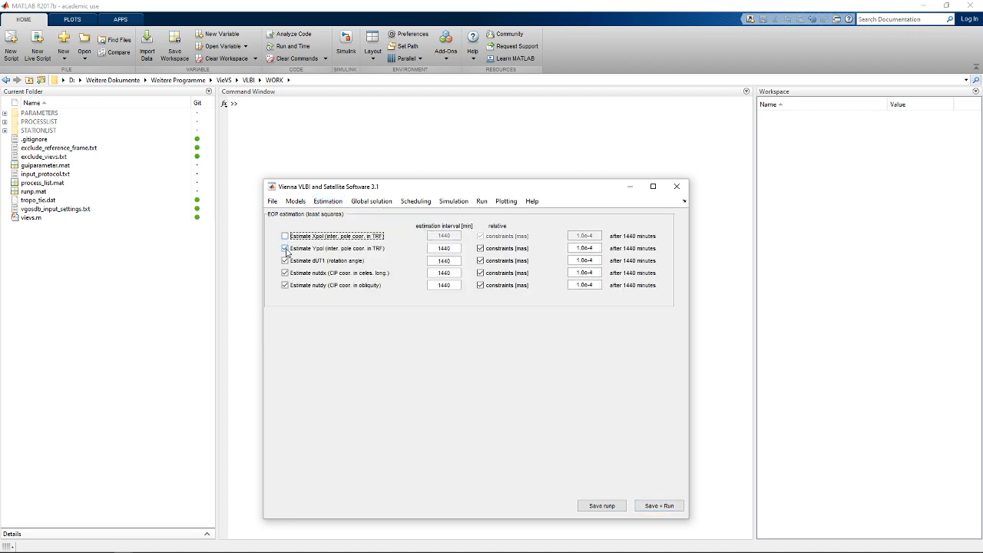
{"action": "left_click", "coordinate": [285, 248]}
{"action": "left_click", "coordinate": [285, 272]}
{"action": "left_click", "coordinate": [284, 285]}
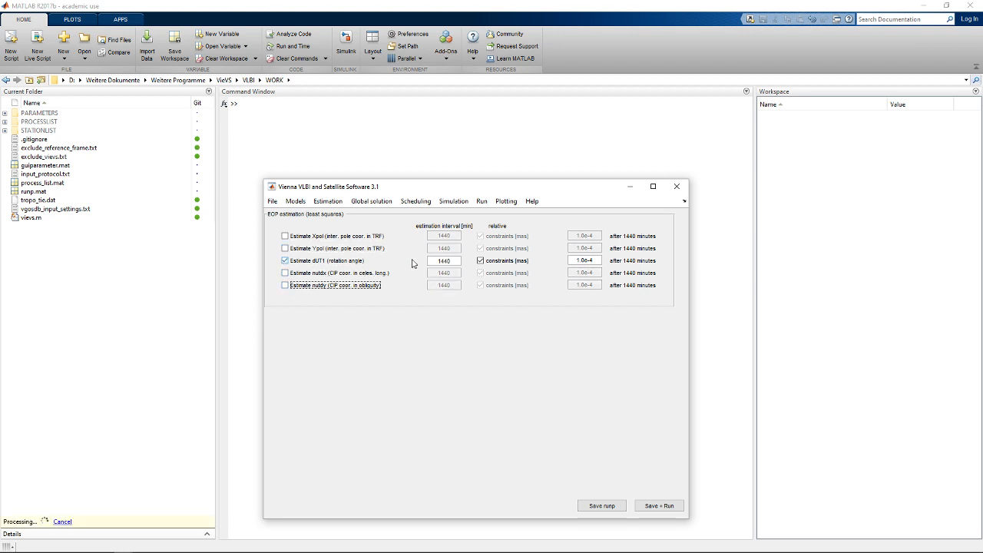
{"action": "double_click", "coordinate": [445, 261]}
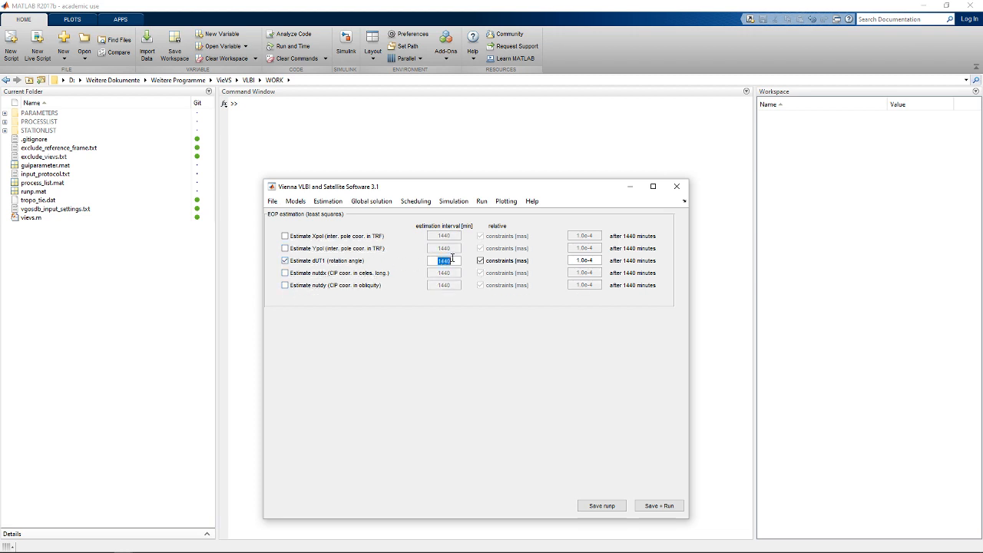
{"action": "left_click", "coordinate": [477, 299]}
- Disable the least-squares estimation of station coordinates with NNT/NNR conditions
{"action": "left_click", "coordinate": [295, 201]}
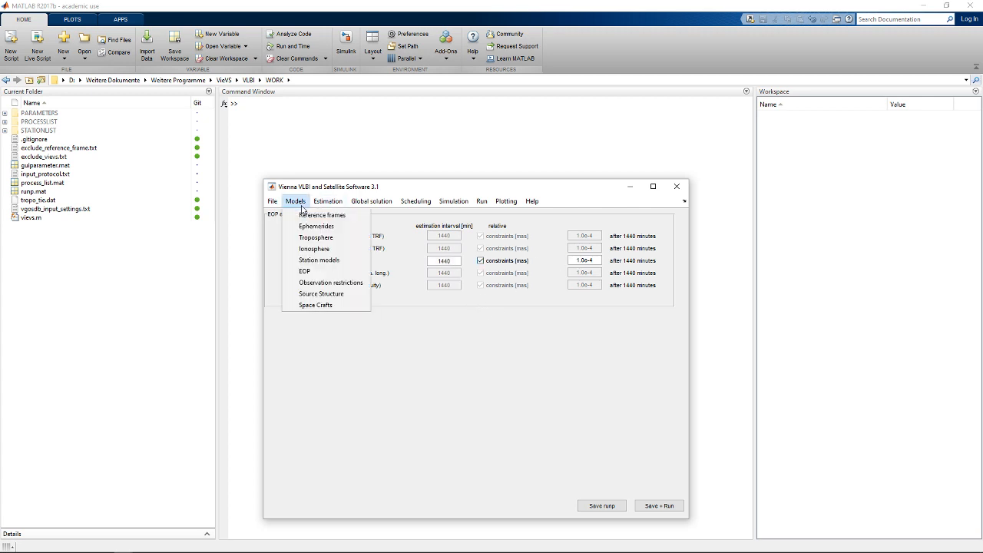
{"action": "mouse_move", "coordinate": [328, 201]}
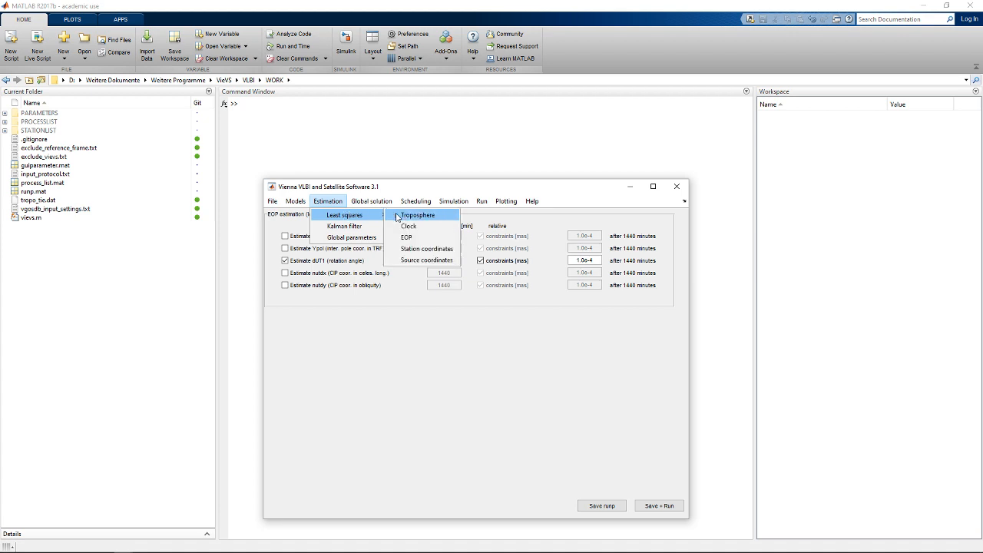
{"action": "left_click", "coordinate": [426, 248]}
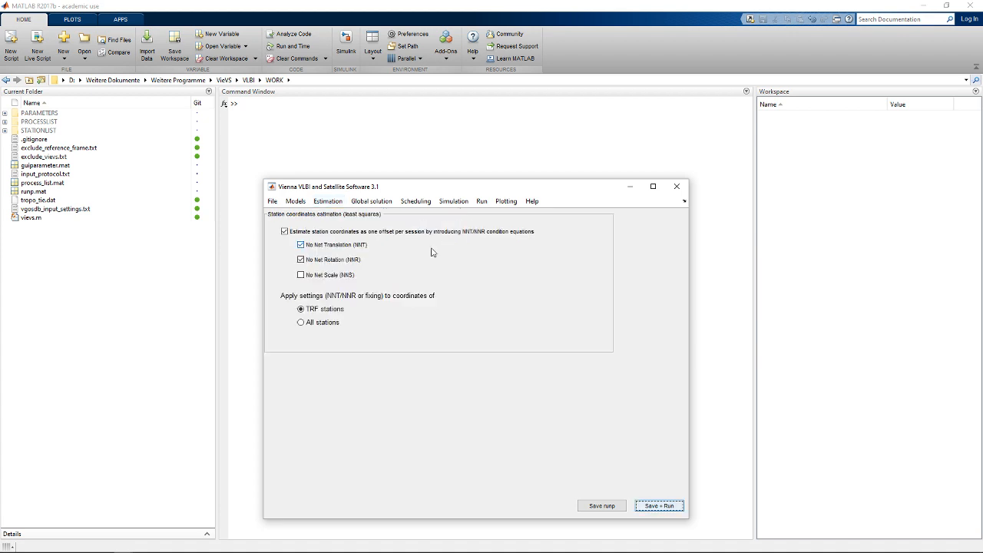
{"action": "left_click", "coordinate": [284, 231]}
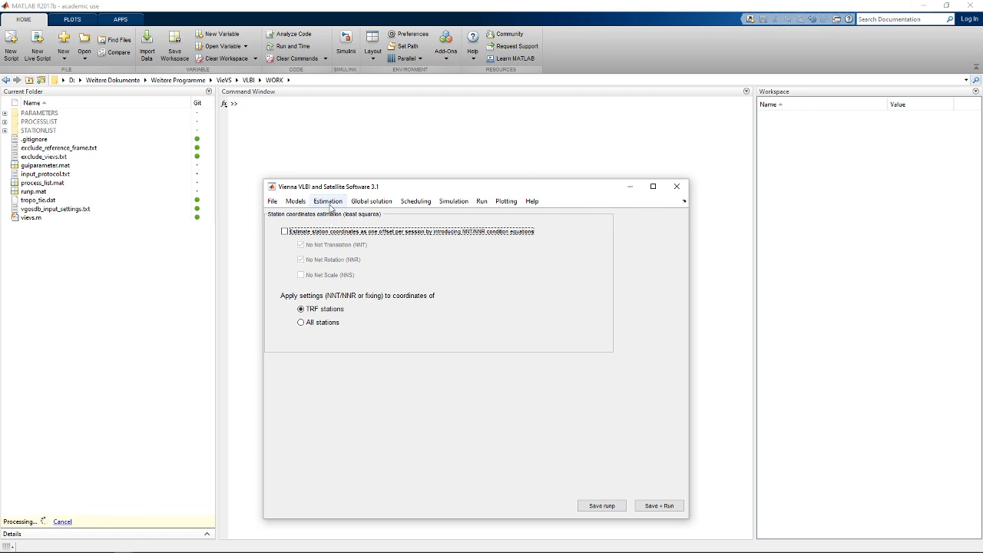
- Disable the least-squares estimation of all source coordinates with the NNR condition
{"action": "left_click", "coordinate": [328, 202]}
{"action": "mouse_move", "coordinate": [372, 215]}
{"action": "left_click", "coordinate": [426, 259]}
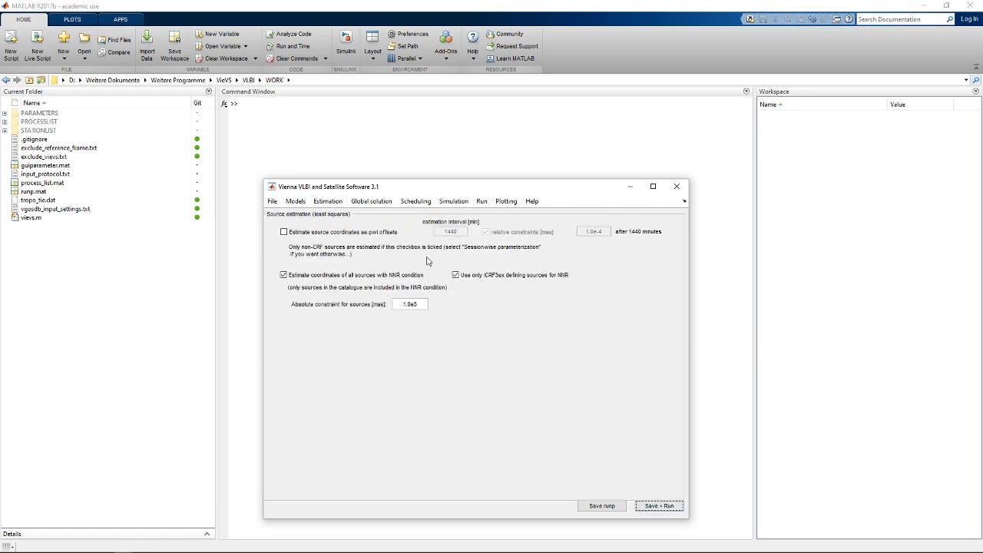
{"action": "left_click", "coordinate": [284, 275]}
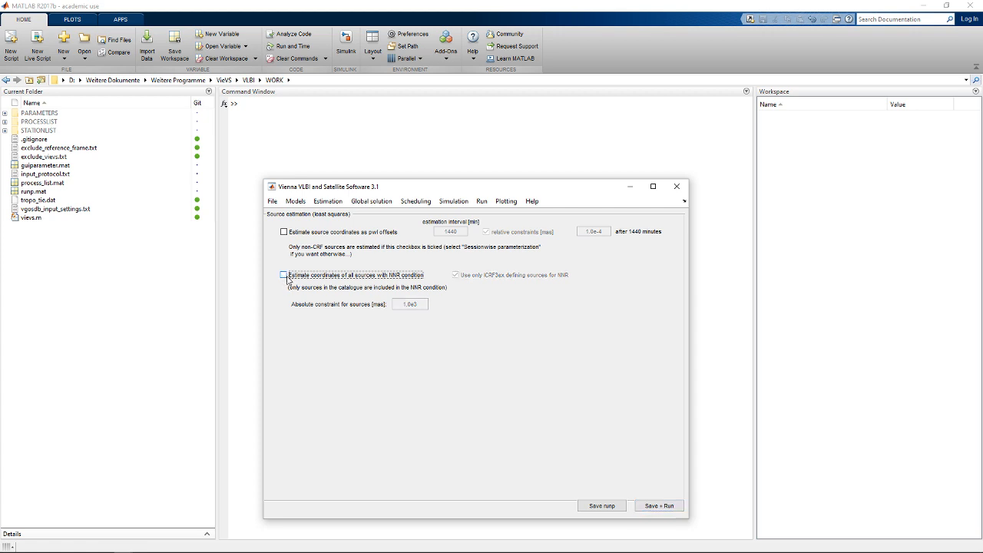
- Set the first solution's clock function to one offset per clock in the VieVS estimation settings
{"action": "left_click", "coordinate": [482, 201]}
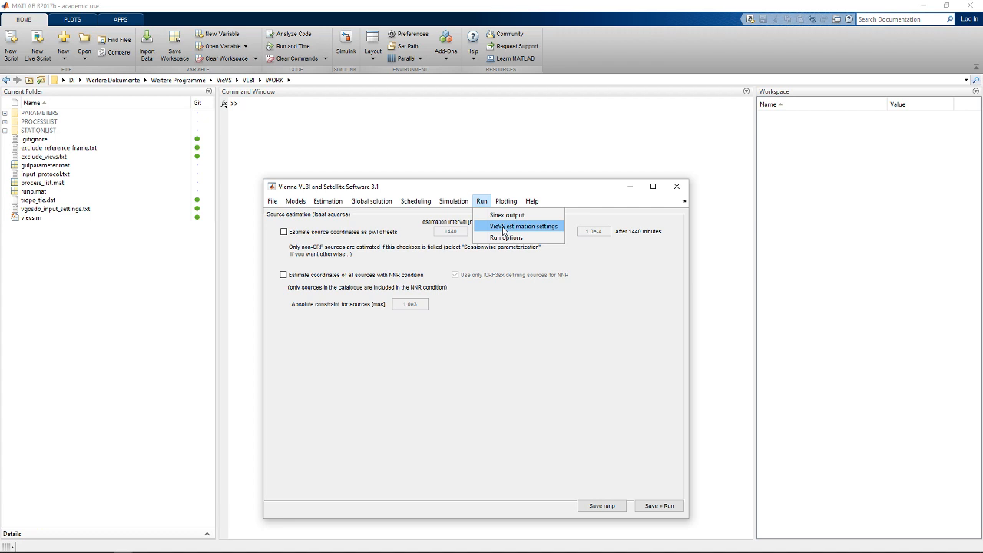
{"action": "left_click", "coordinate": [504, 227]}
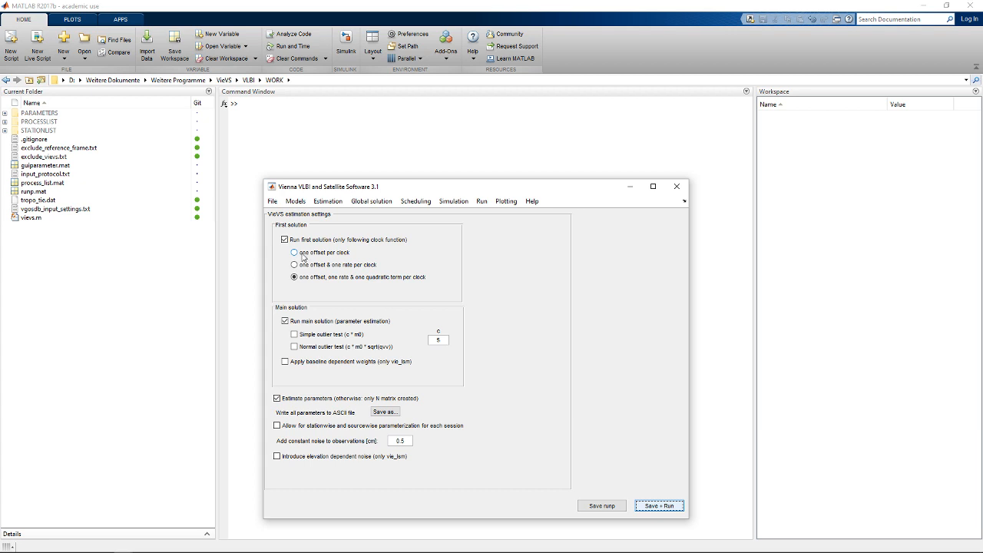
{"action": "left_click", "coordinate": [302, 255]}
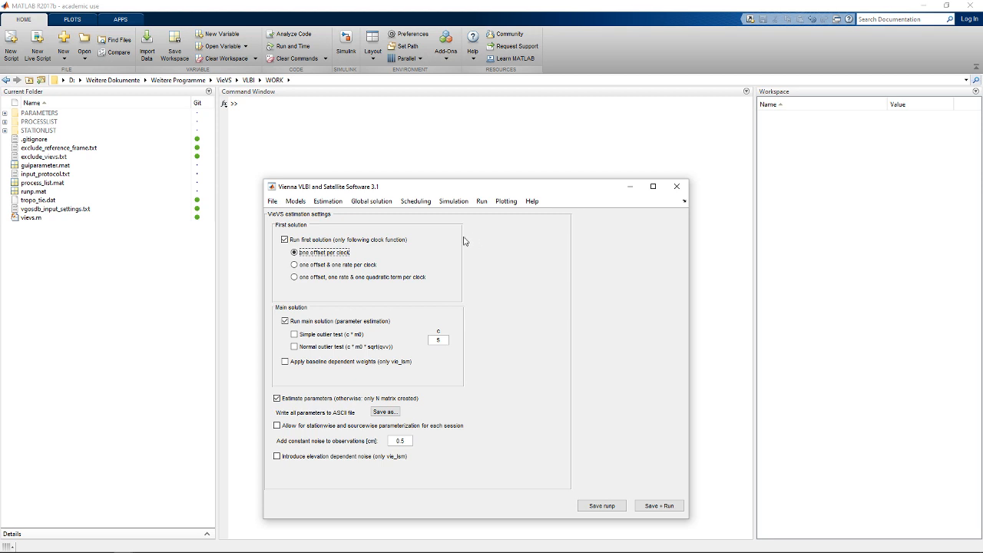
- Save the current parameters as the parameter file "tutorial" in the PARAMETERS folder, replacing the existing file
{"action": "left_click", "coordinate": [273, 202]}
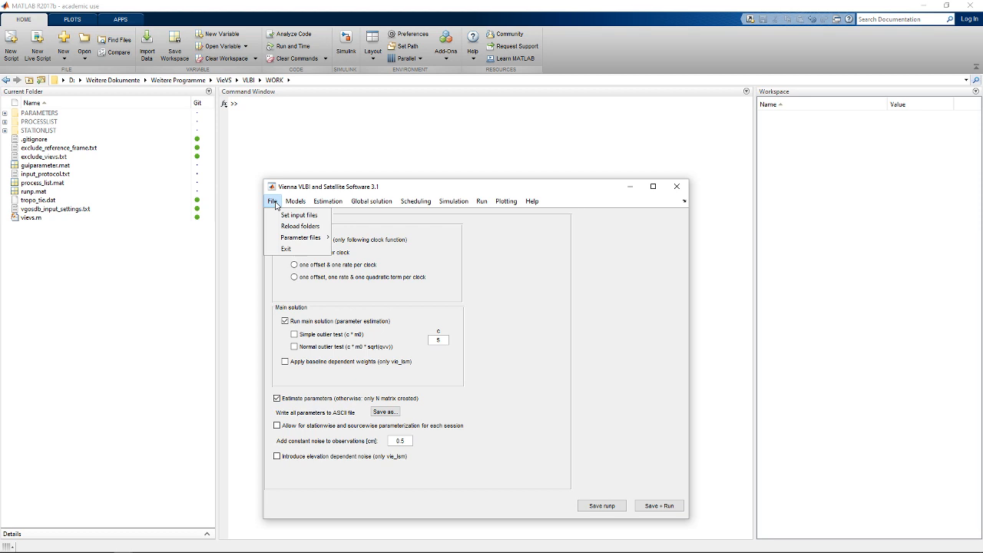
{"action": "mouse_move", "coordinate": [304, 237]}
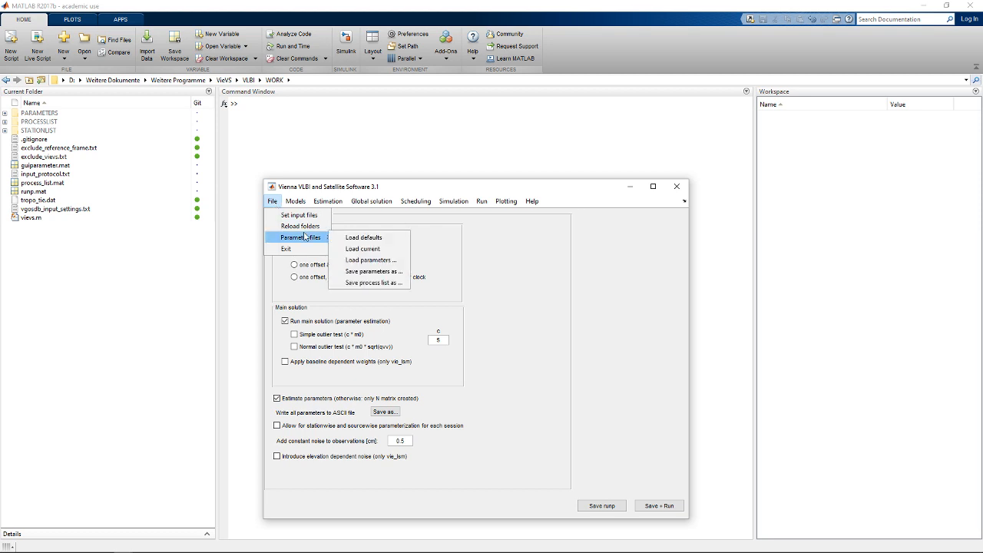
{"action": "left_click", "coordinate": [373, 271]}
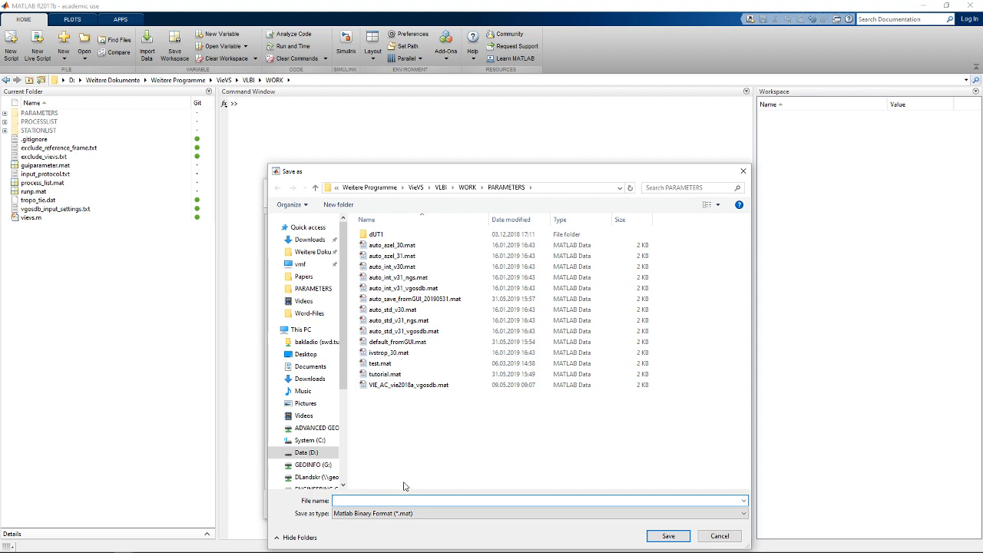
{"action": "type", "text": "tutorial"}
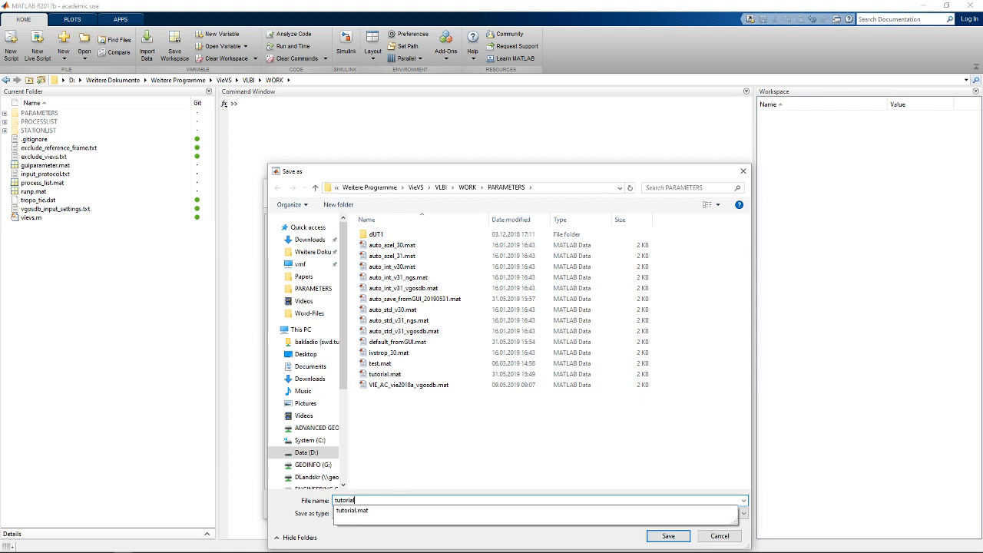
{"action": "left_click", "coordinate": [668, 536]}
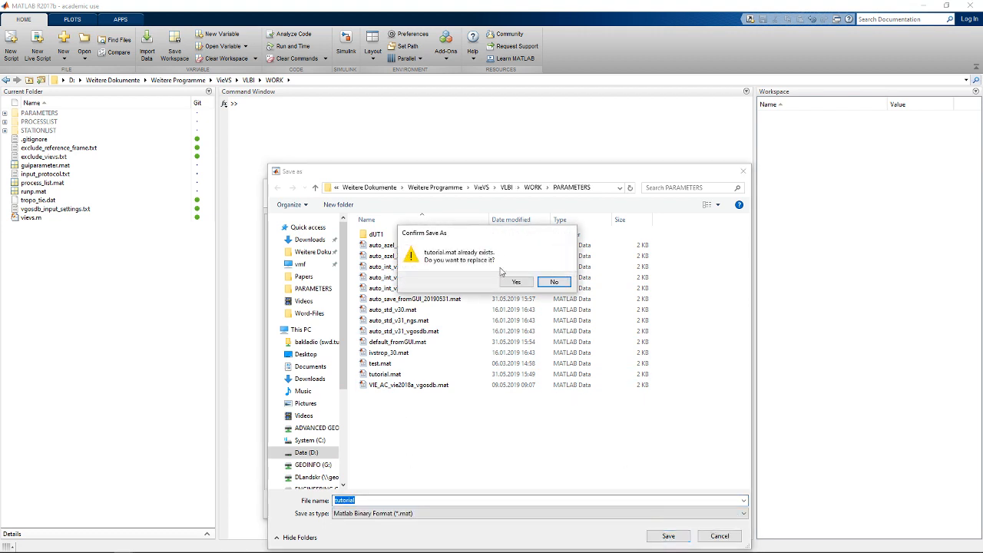
{"action": "left_click", "coordinate": [516, 283]}
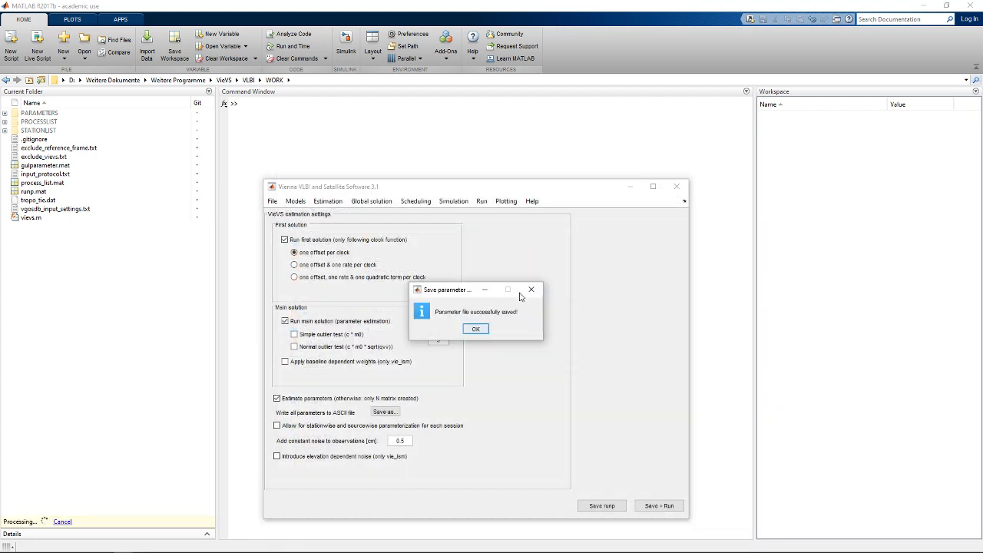
{"action": "left_click", "coordinate": [475, 330]}
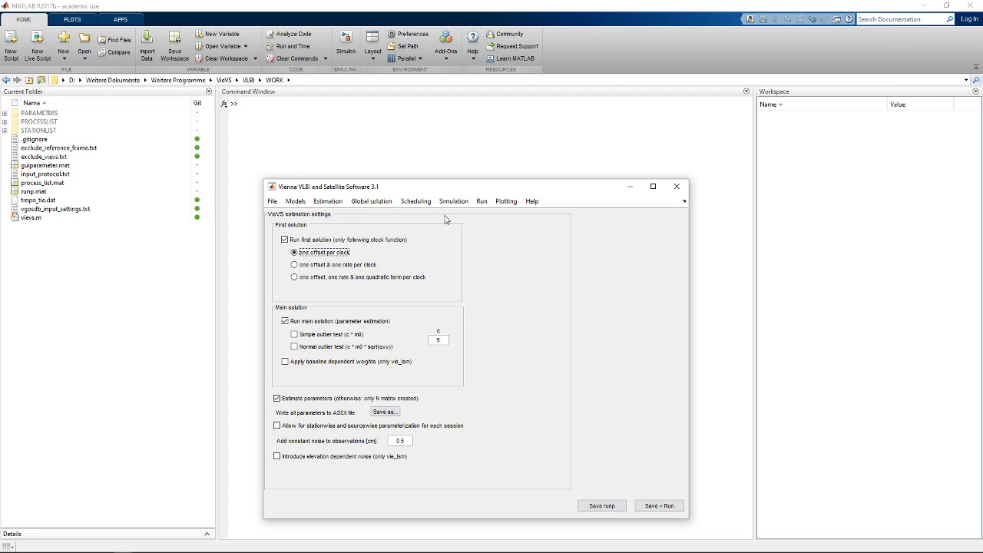
{"action": "left_click", "coordinate": [273, 201]}
{"action": "mouse_move", "coordinate": [315, 238]}
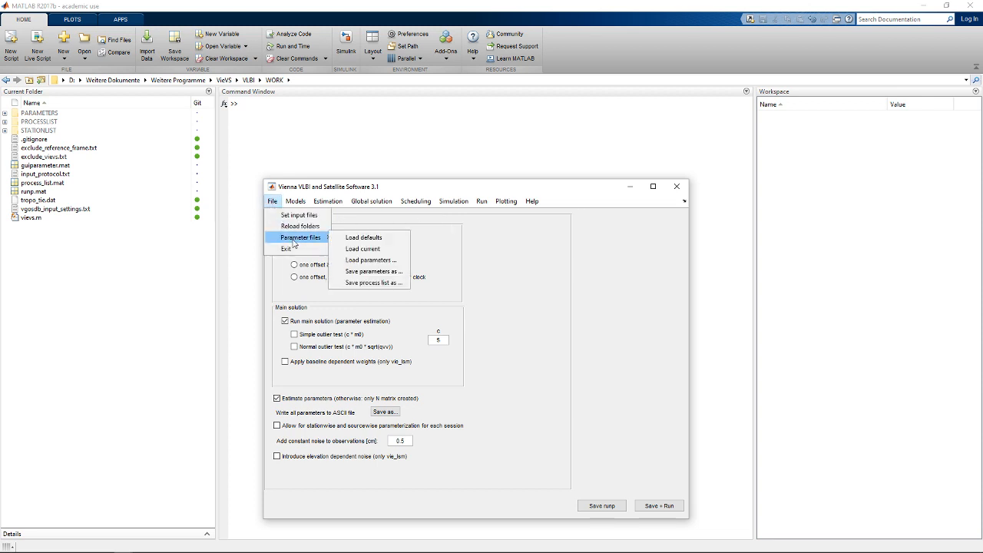
{"action": "left_click", "coordinate": [378, 261]}
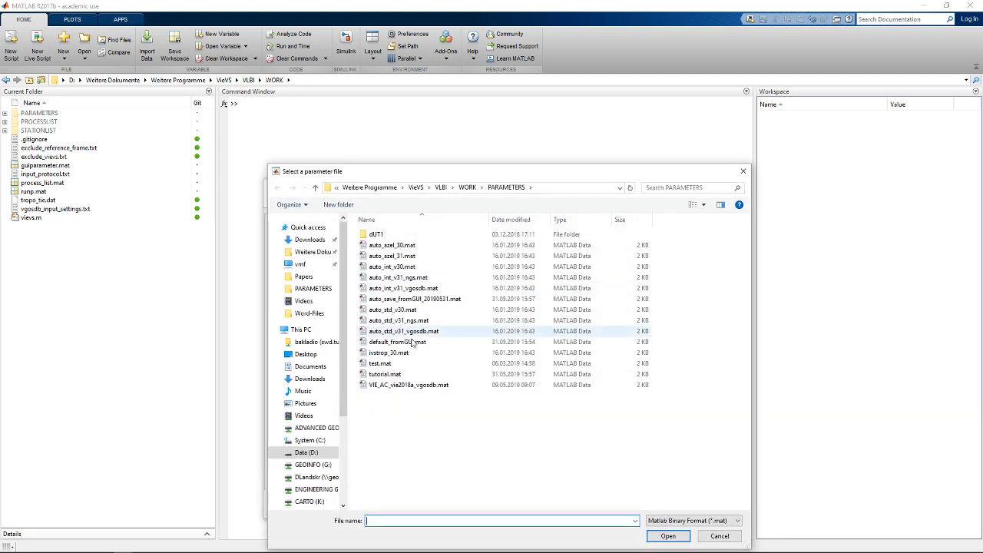
{"action": "left_click", "coordinate": [385, 374]}
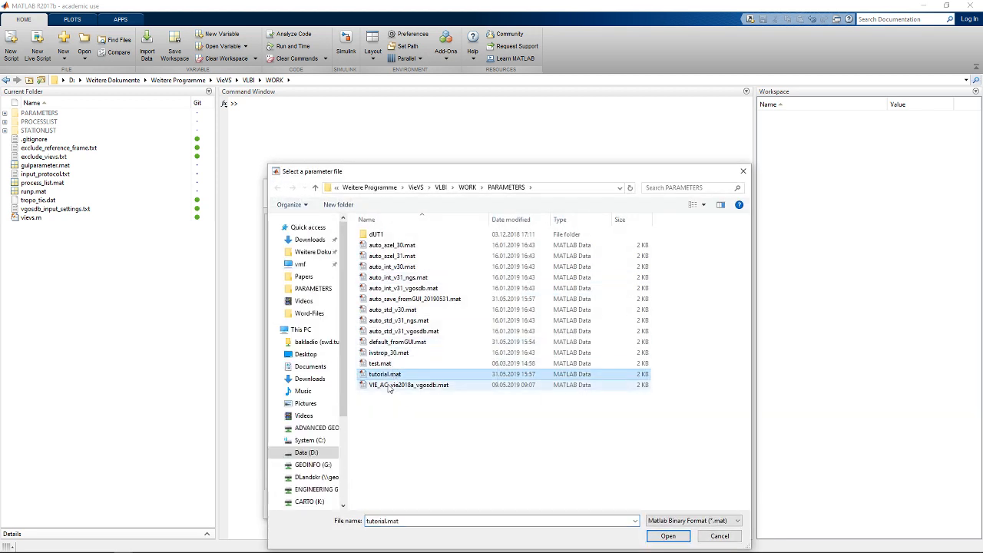
{"action": "left_click", "coordinate": [720, 537]}
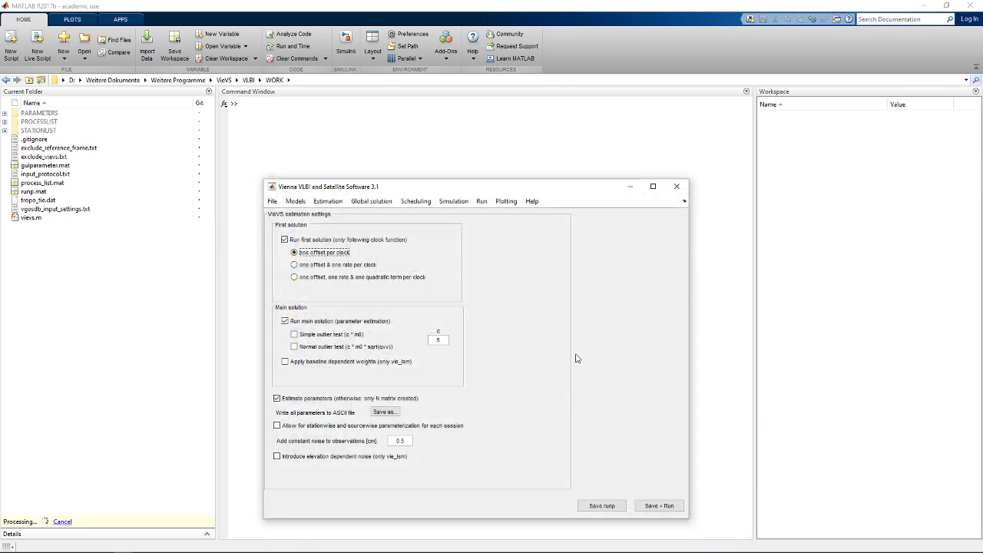
- Set the run options' sub-directory for intermediate results to "tutorial", and save and run the analysis
{"action": "left_click", "coordinate": [481, 202]}
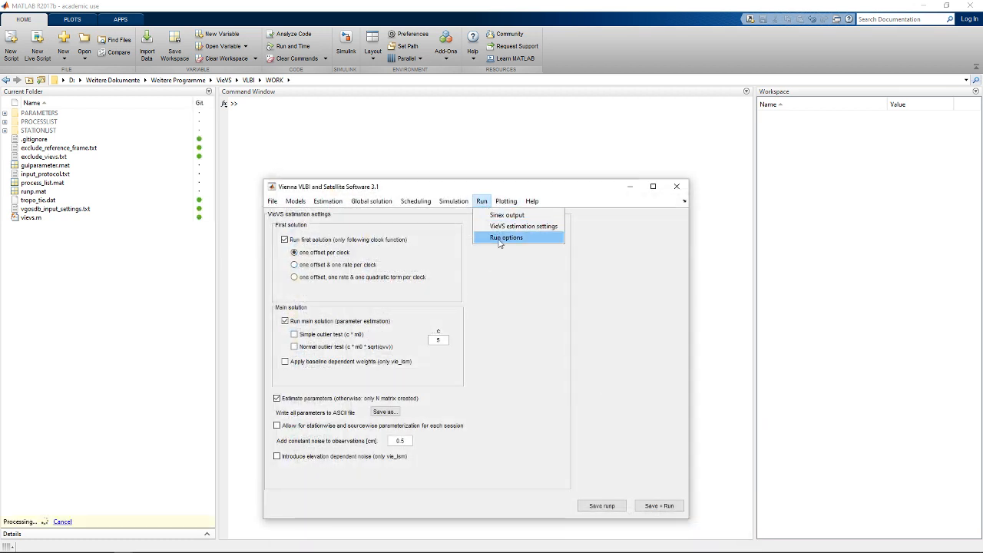
{"action": "left_click", "coordinate": [497, 238]}
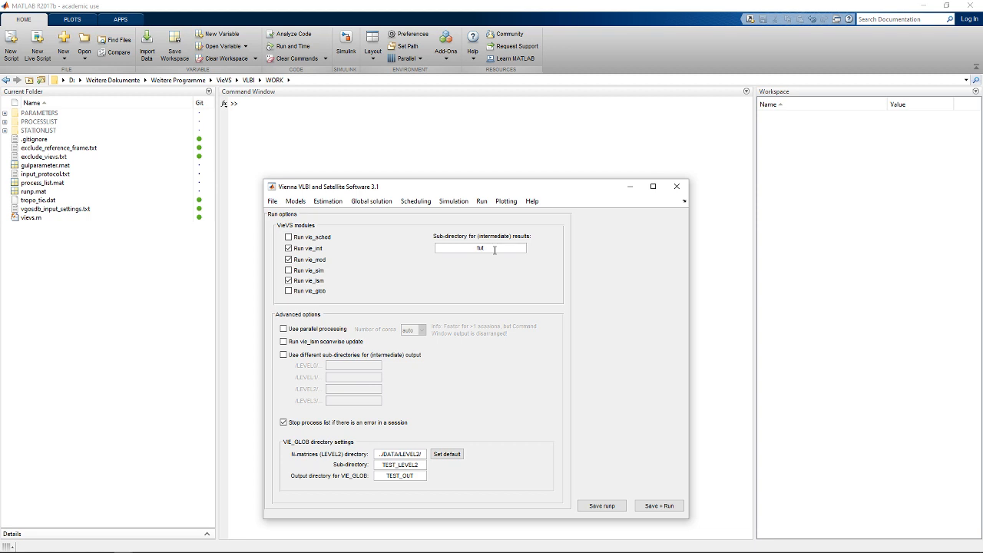
{"action": "left_click", "coordinate": [494, 249]}
{"action": "type", "text": "tutorial"}
{"action": "left_click", "coordinate": [661, 503]}
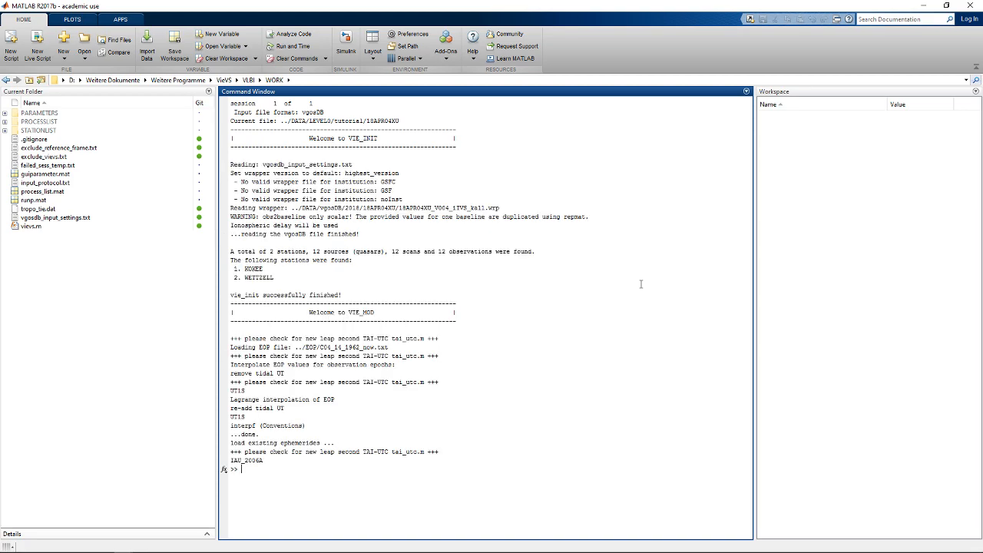
- Examine the VIE_INIT and VIE_MOD processing output, including the list of stations found in the session
{"action": "scroll", "coordinate": [641, 283], "scroll_direction": "up", "scroll_amount": 15}
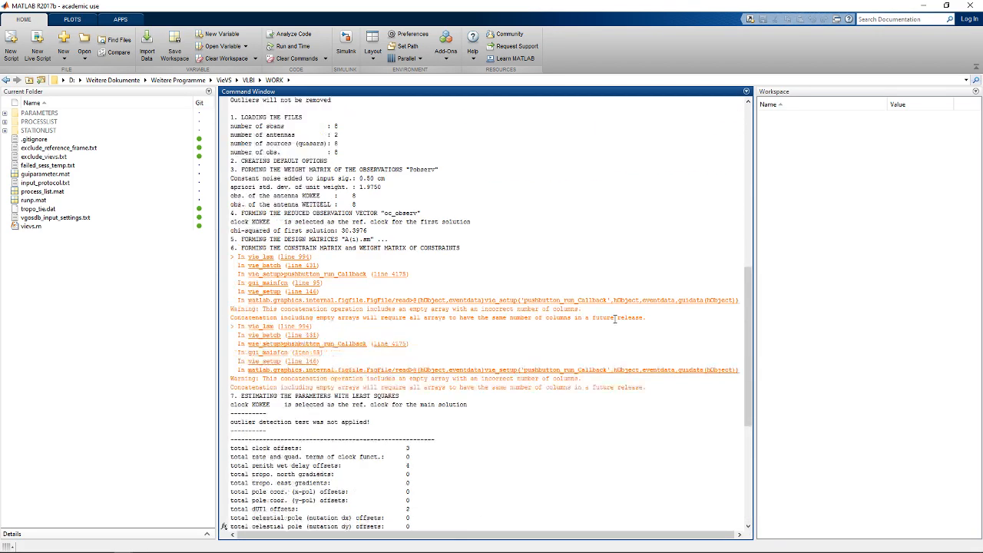
{"action": "left_click_drag", "start_coordinate": [416, 365], "coordinate": [274, 229]}
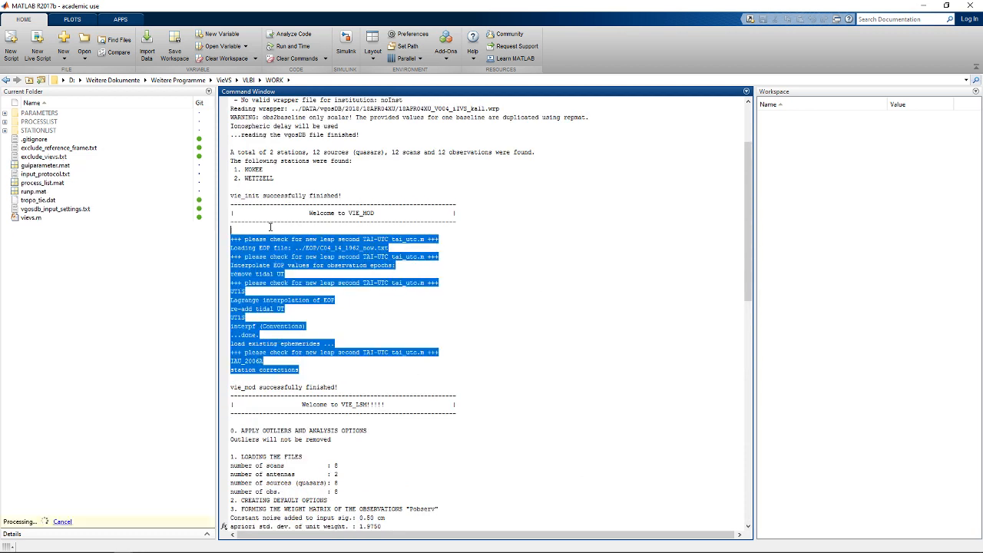
{"action": "left_click", "coordinate": [510, 339]}
{"action": "scroll", "coordinate": [525, 335], "scroll_direction": "down", "scroll_amount": 1}
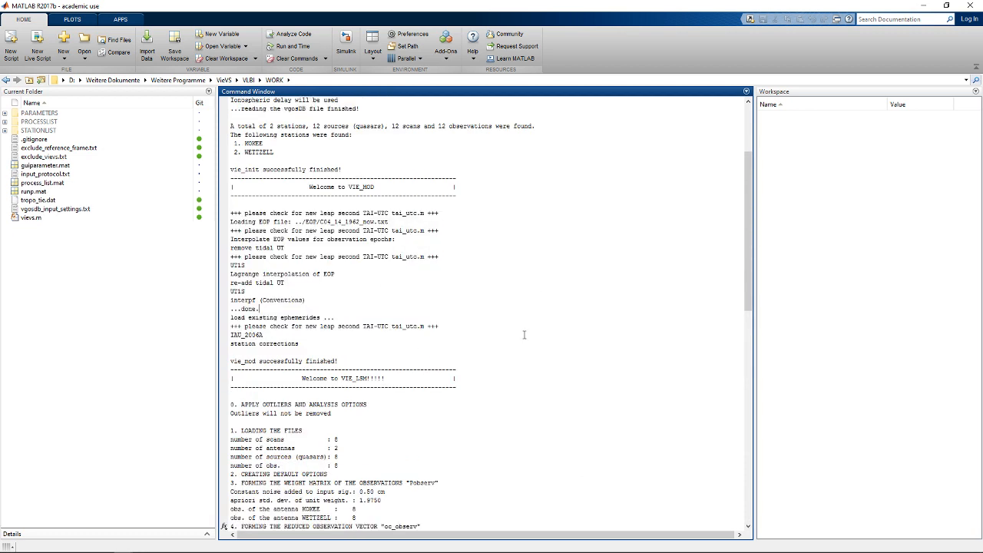
{"action": "scroll", "coordinate": [525, 334], "scroll_direction": "up", "scroll_amount": 5}
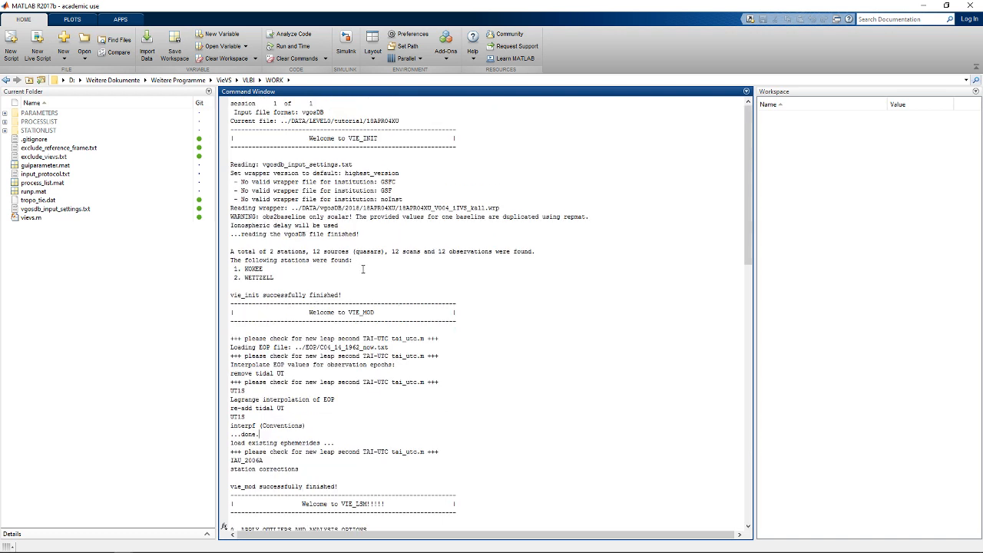
{"action": "left_click_drag", "start_coordinate": [319, 281], "coordinate": [217, 148]}
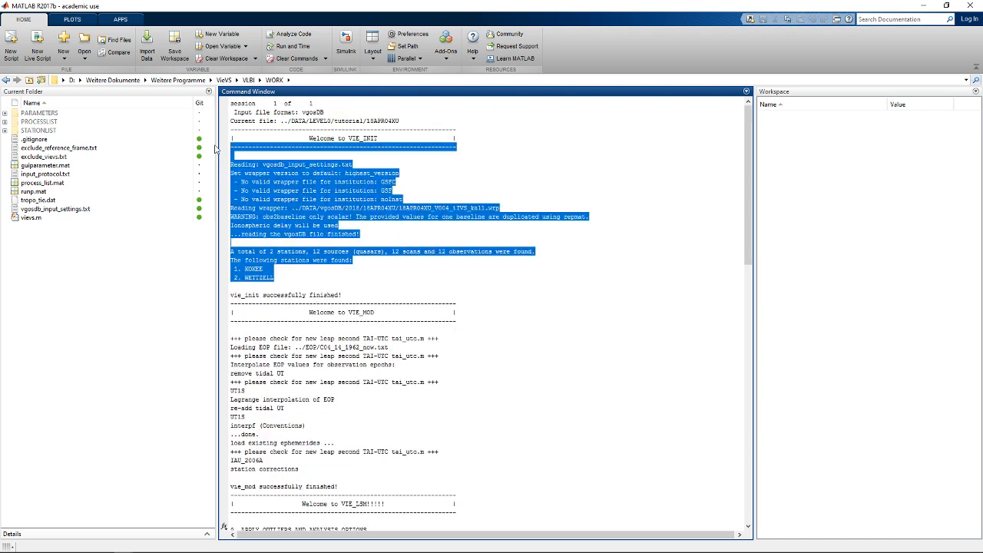
{"action": "left_click", "coordinate": [395, 277]}
{"action": "left_click_drag", "start_coordinate": [312, 281], "coordinate": [230, 268]}
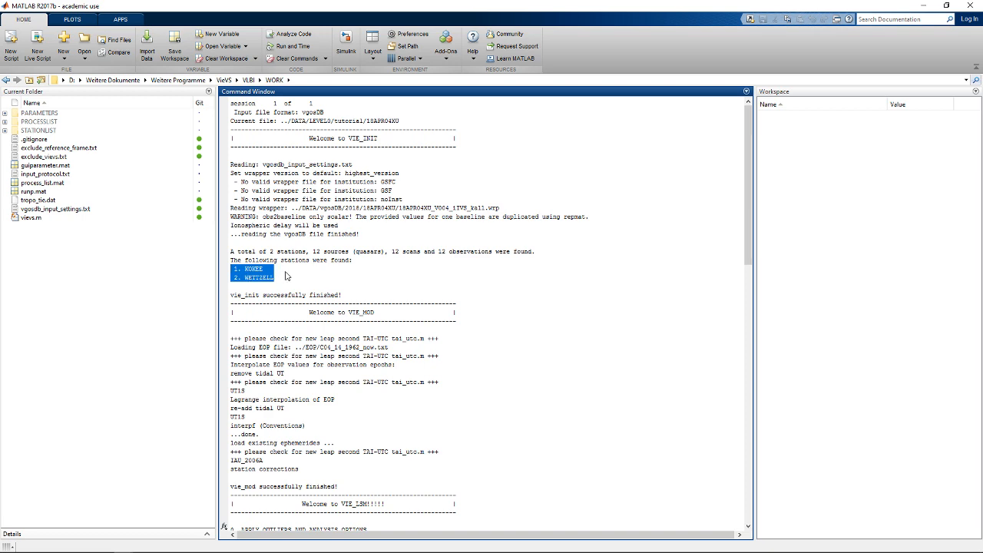
- Switch to Firefox to view the Intensives network map of station baselines, and return to the MATLAB Command Window
{"action": "left_click", "coordinate": [66, 545]}
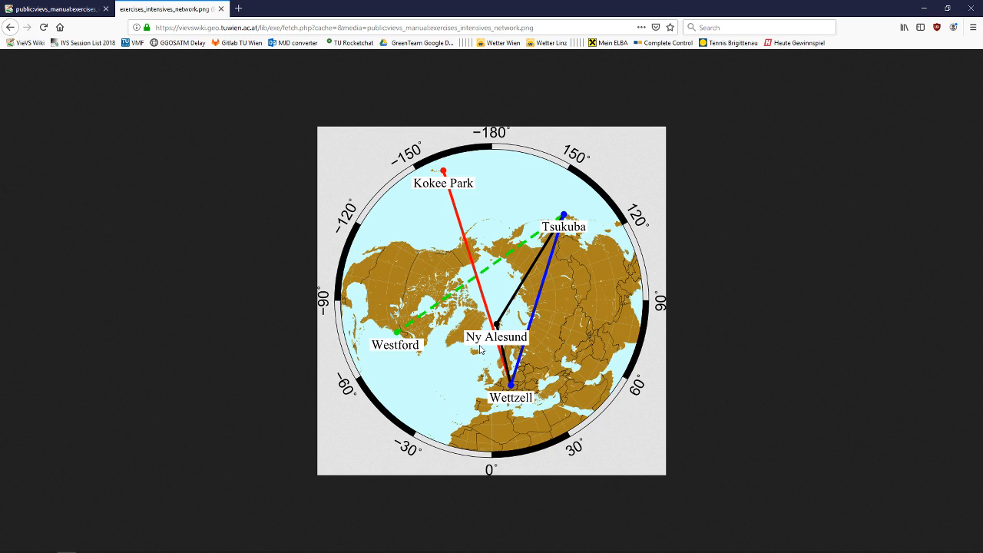
{"action": "key", "text": "alt+Tab"}
{"action": "key", "text": "alt+Tab"}
{"action": "key", "text": "Tab"}
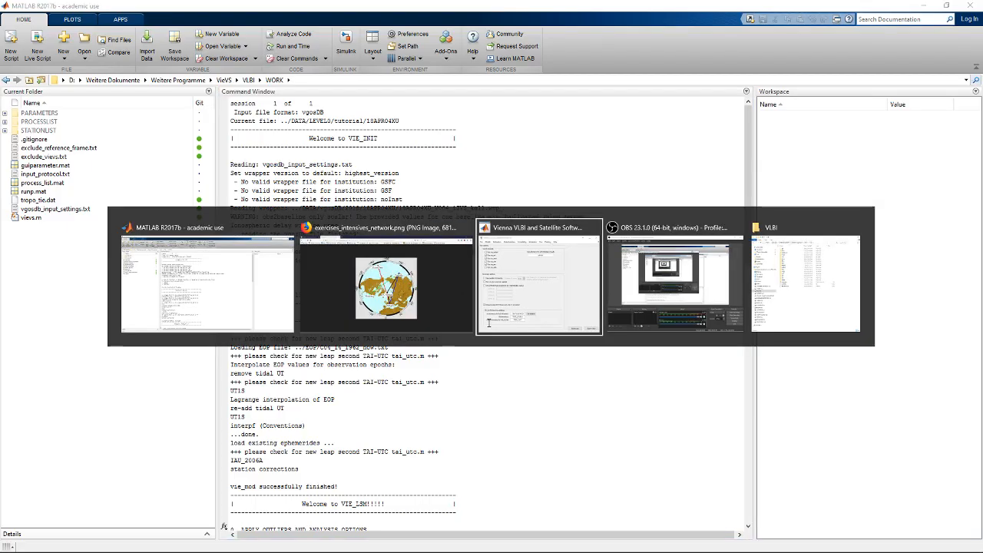
{"action": "left_click", "coordinate": [403, 149]}
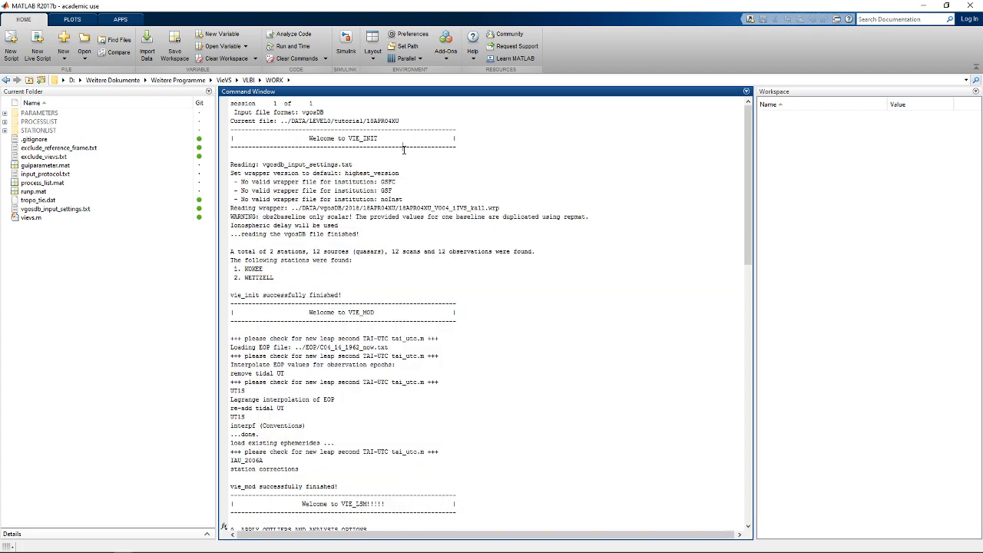
- Examine the VIE_MOD and VIE_LSM output, including the estimated parameter counts, saved result files and chi-squared of the main solution
{"action": "scroll", "coordinate": [349, 379], "scroll_direction": "down", "scroll_amount": 4}
{"action": "left_click_drag", "start_coordinate": [346, 375], "coordinate": [231, 232]}
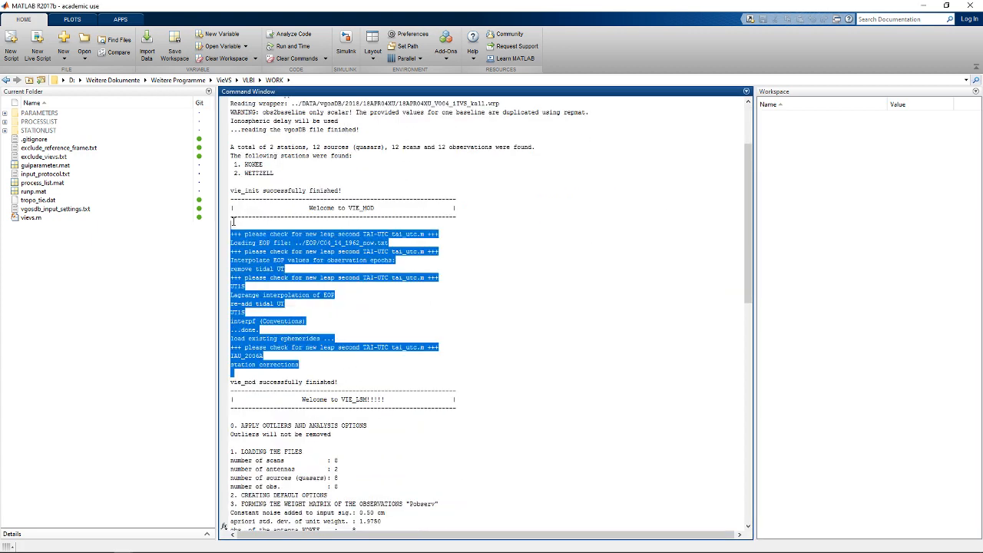
{"action": "scroll", "coordinate": [566, 274], "scroll_direction": "down", "scroll_amount": 8}
{"action": "scroll", "coordinate": [461, 384], "scroll_direction": "down", "scroll_amount": 3}
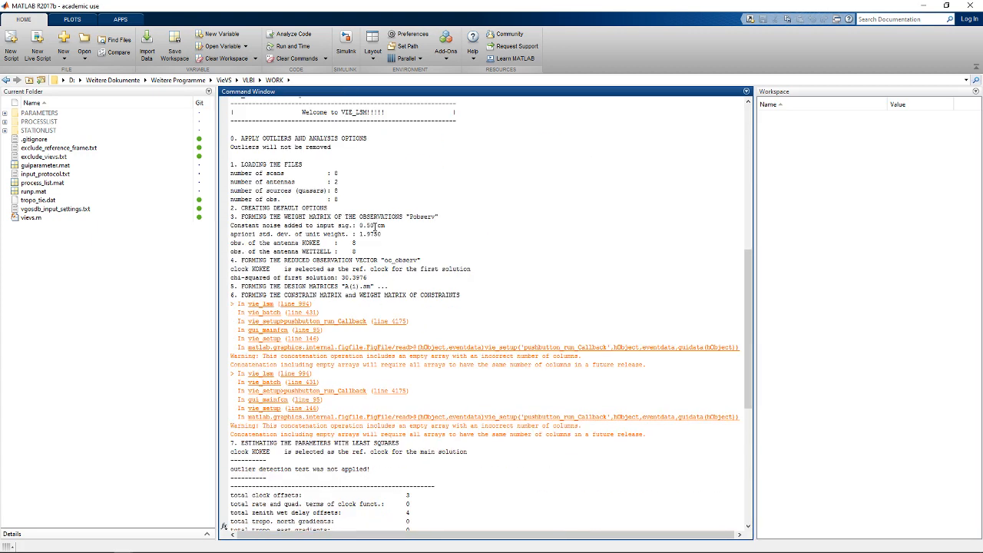
{"action": "left_click_drag", "start_coordinate": [232, 134], "coordinate": [671, 502]}
{"action": "left_click", "coordinate": [656, 502]}
{"action": "scroll", "coordinate": [674, 483], "scroll_direction": "down", "scroll_amount": 3}
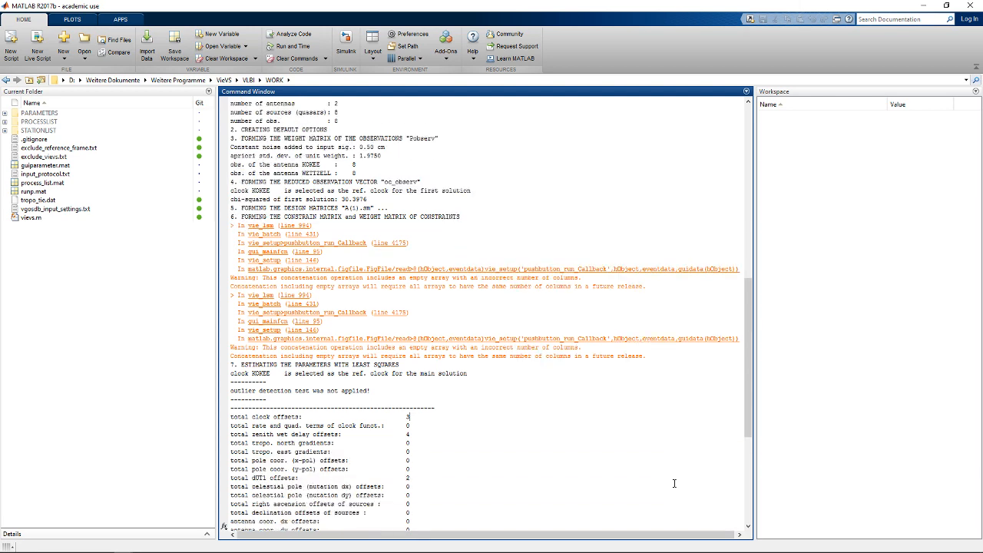
{"action": "scroll", "coordinate": [606, 440], "scroll_direction": "down", "scroll_amount": 2}
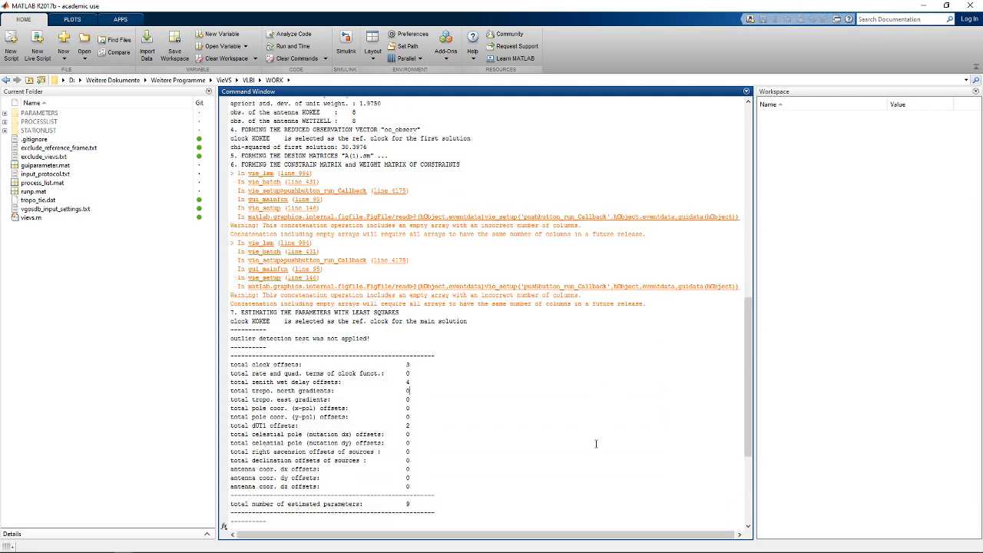
{"action": "scroll", "coordinate": [427, 350], "scroll_direction": "down", "scroll_amount": 7}
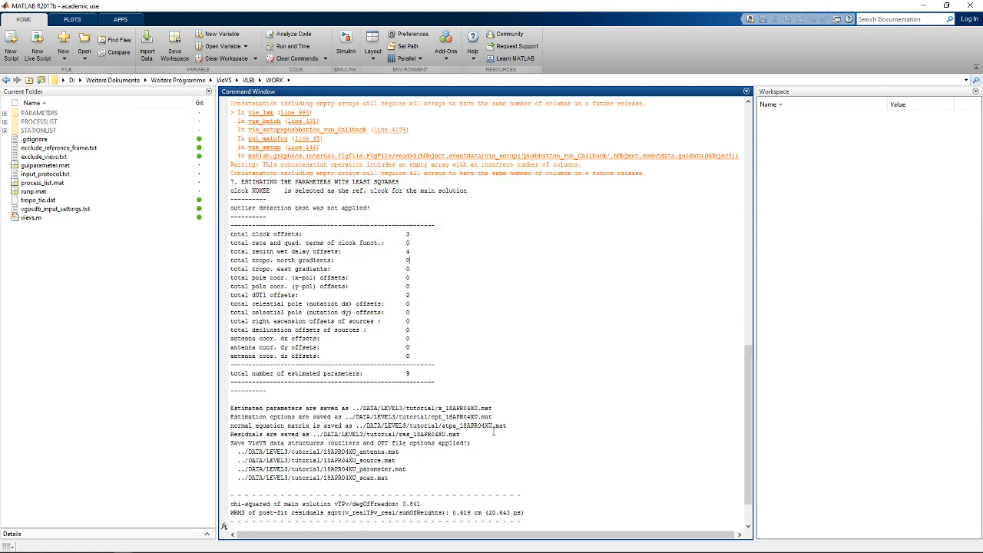
{"action": "left_click_drag", "start_coordinate": [434, 457], "coordinate": [402, 458]}
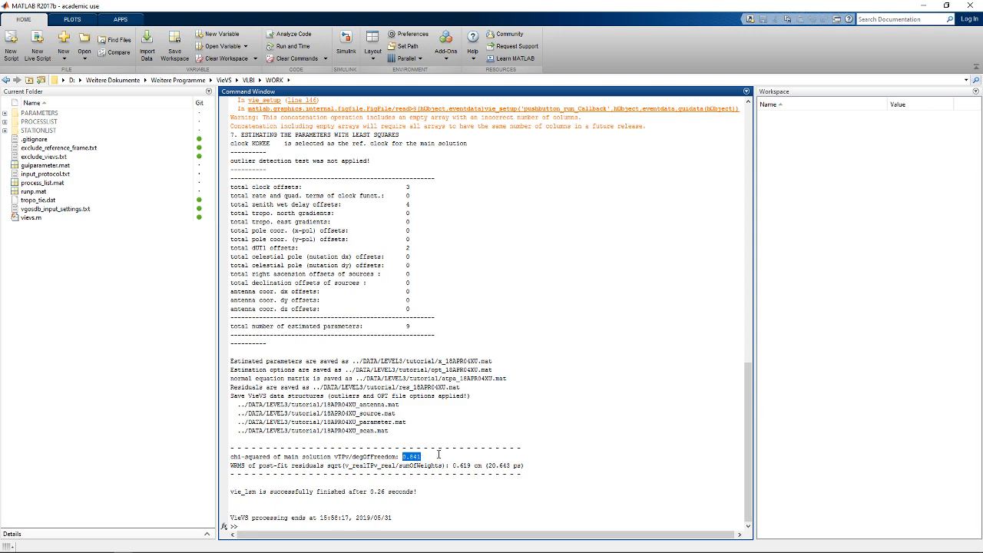
{"action": "left_click", "coordinate": [438, 455]}
- Switch to the Vienna VLBI and Satellite Software window and open its parameter plotting view
{"action": "key", "text": "alt+Tab"}
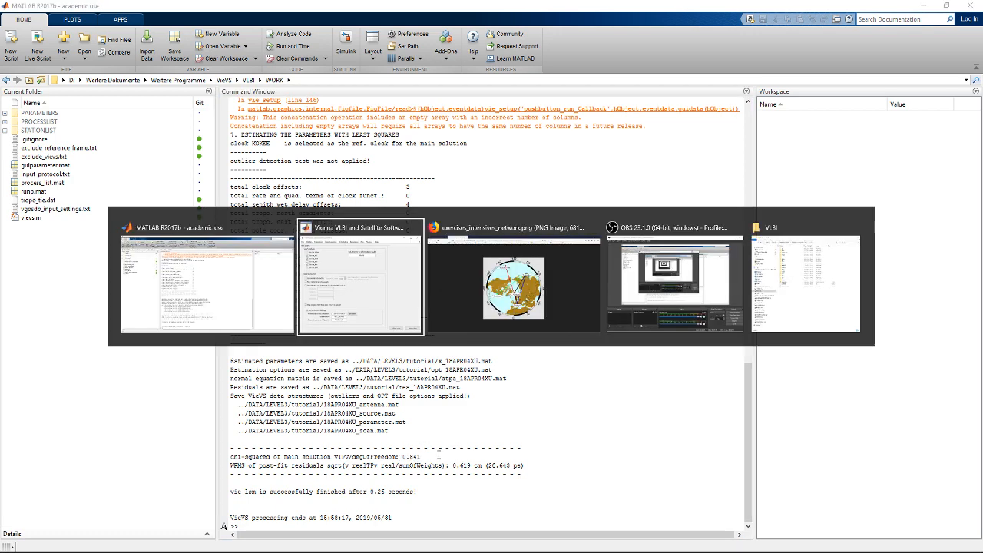
{"action": "left_click", "coordinate": [506, 202]}
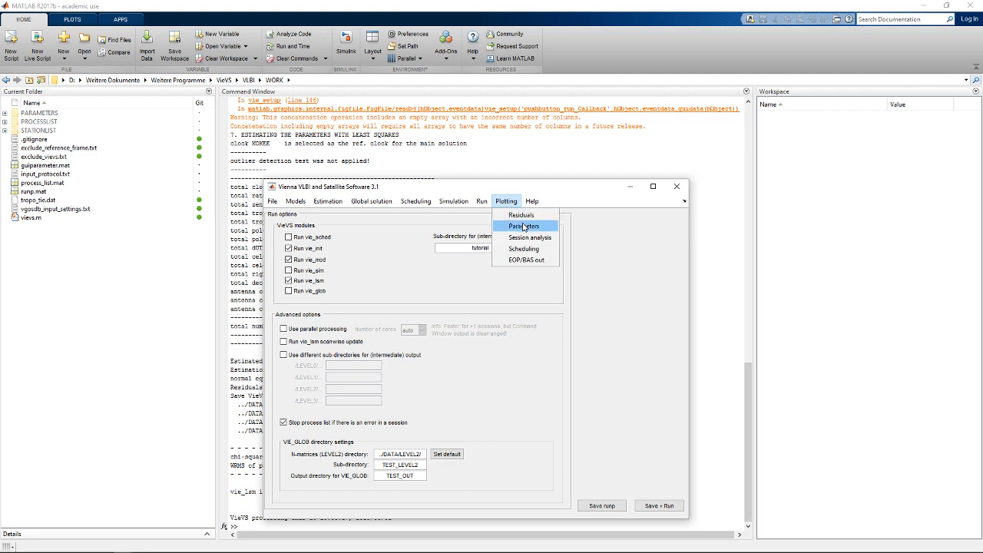
{"action": "left_click", "coordinate": [523, 227]}
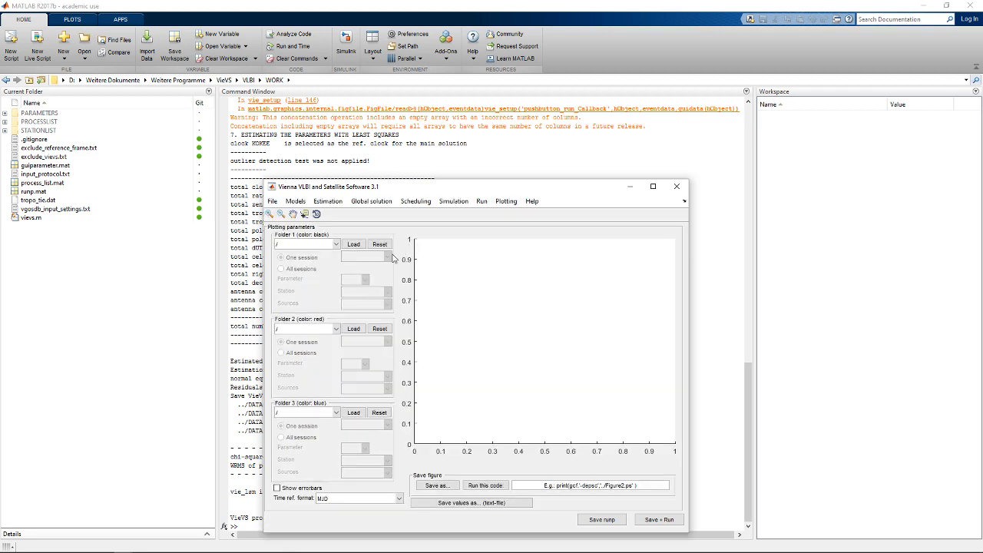
- Load the "tutorial" results as Folder 1 and plot the dut1 parameter for the single session
{"action": "left_click", "coordinate": [311, 246]}
{"action": "left_click", "coordinate": [309, 343]}
{"action": "left_click", "coordinate": [354, 245]}
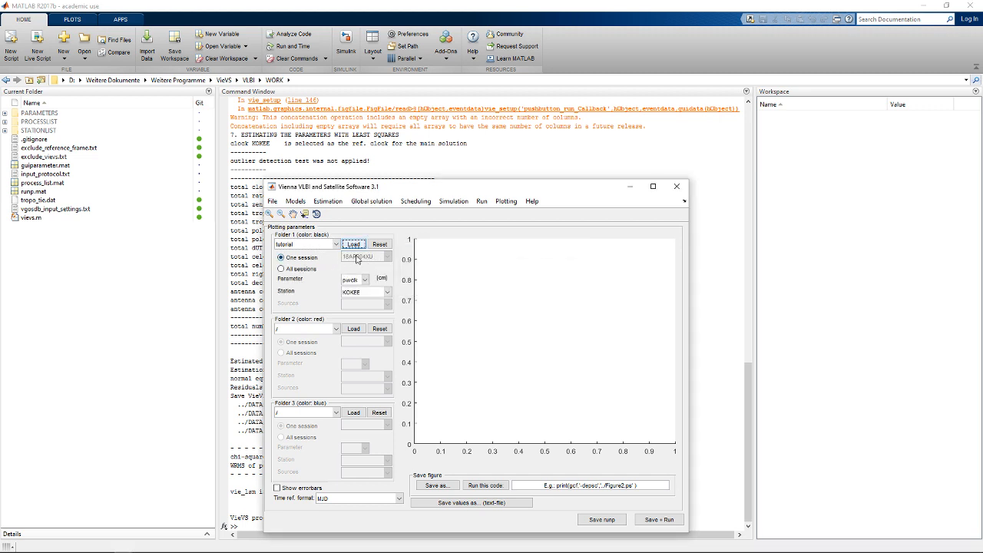
{"action": "left_click", "coordinate": [355, 283]}
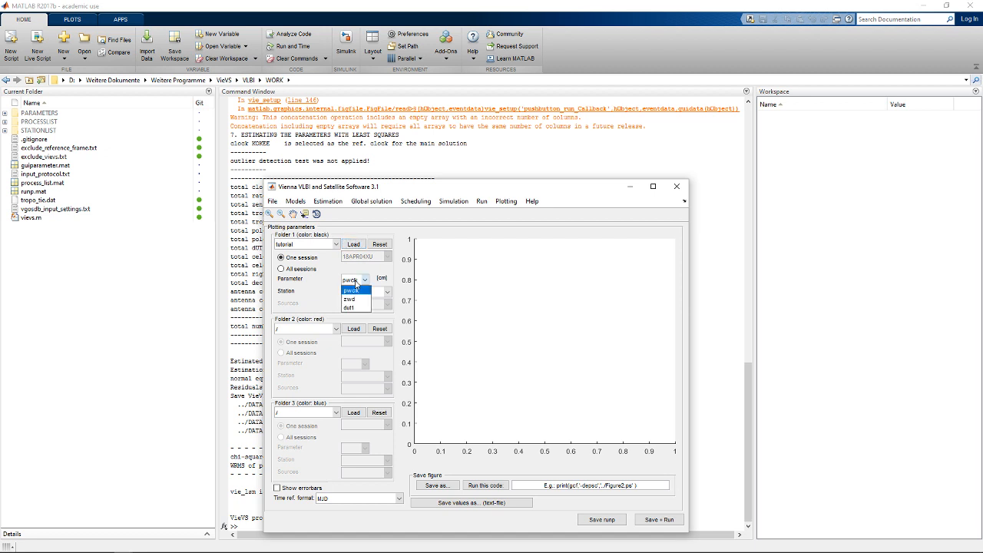
{"action": "left_click", "coordinate": [357, 308]}
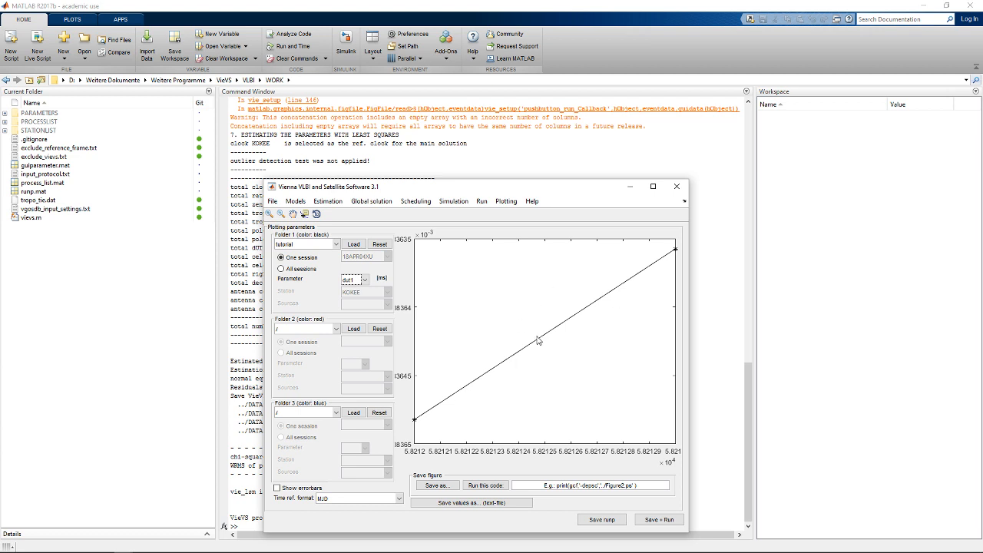
- Switch to File Explorer and load x_18APR04XU.mat from DATA\LEVEL3\tutorial into the MATLAB workspace
{"action": "left_click", "coordinate": [48, 546]}
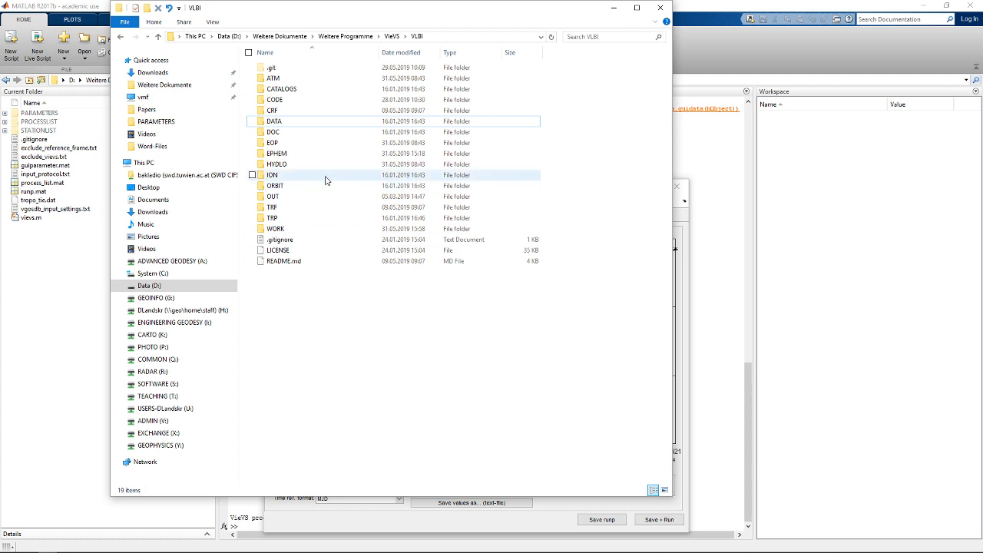
{"action": "double_click", "coordinate": [278, 123]}
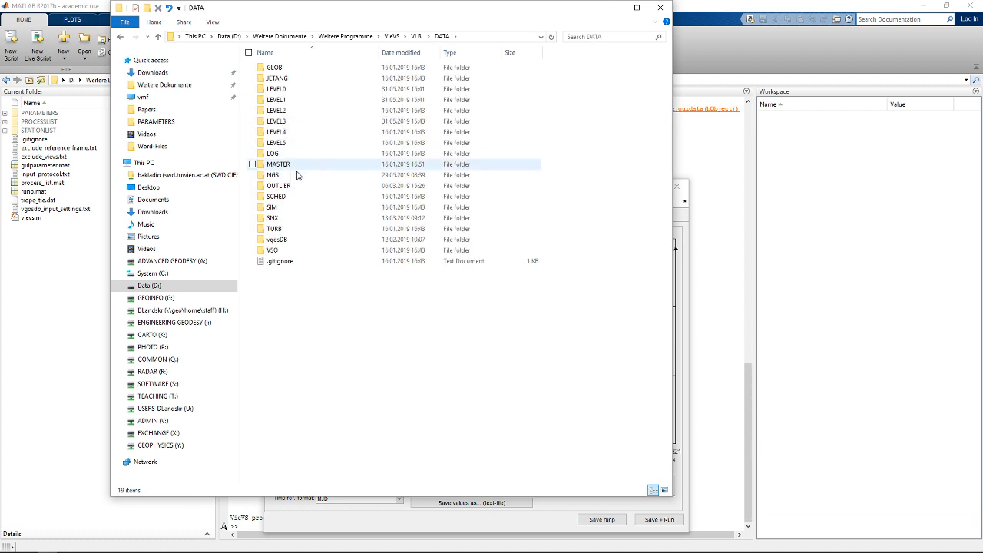
{"action": "double_click", "coordinate": [278, 121]}
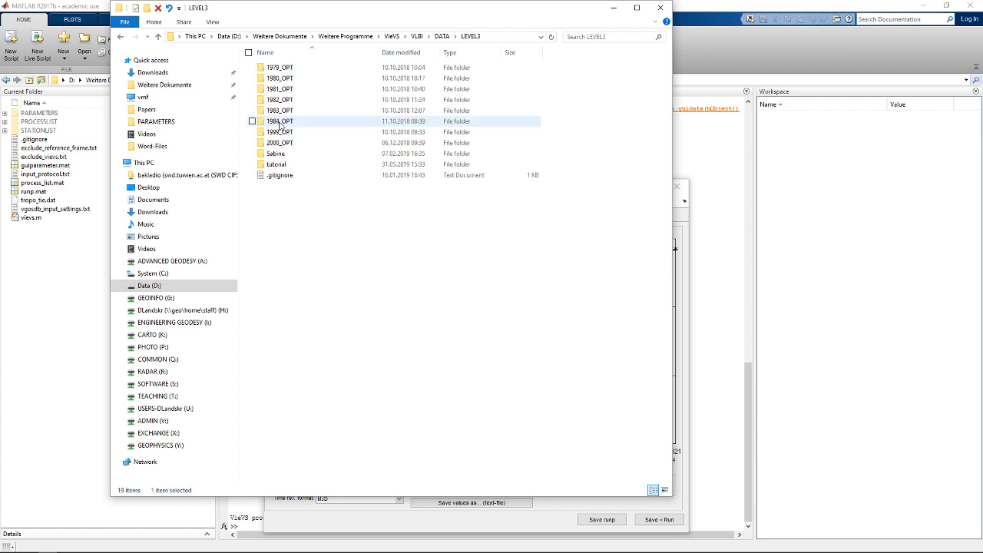
{"action": "double_click", "coordinate": [284, 167]}
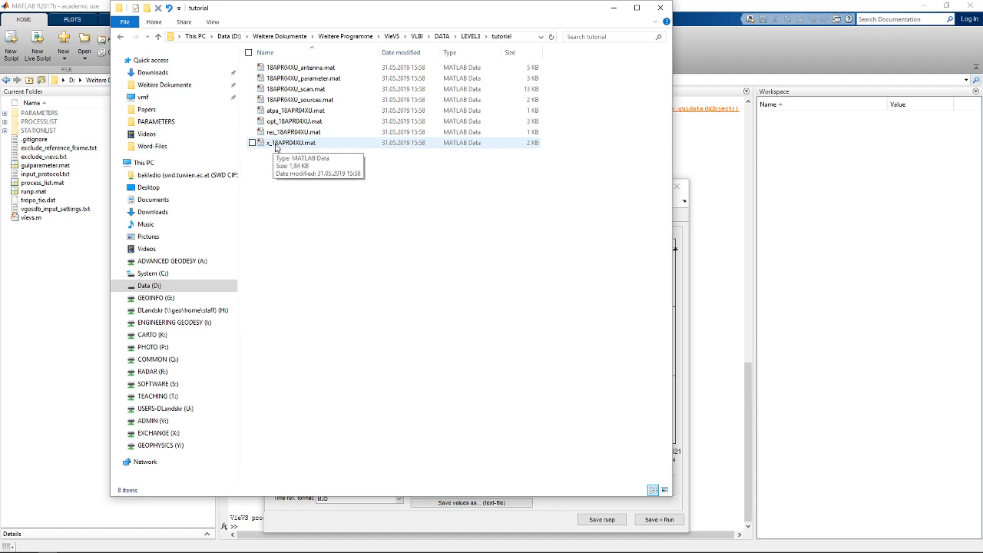
{"action": "left_click_drag", "start_coordinate": [278, 147], "coordinate": [579, 436]}
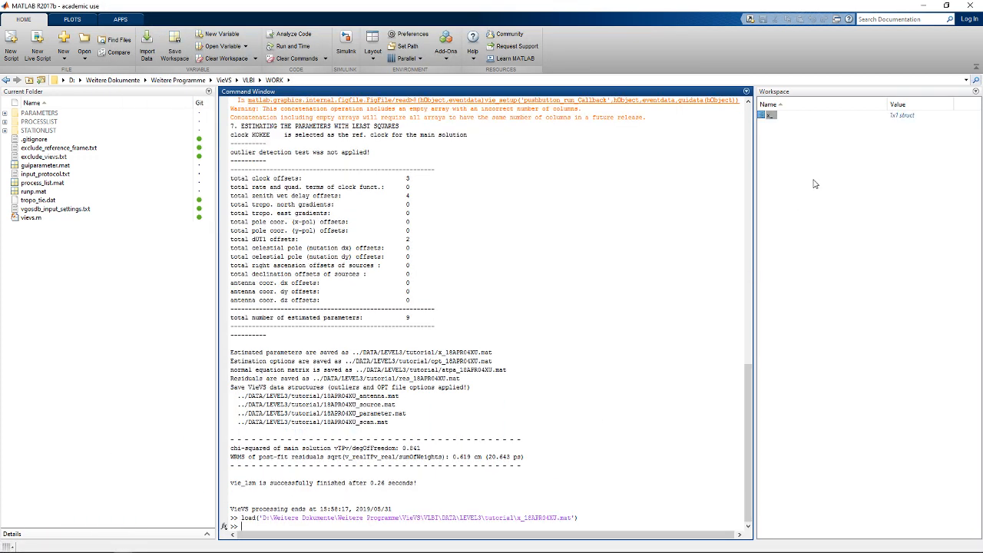
- Open the x_ structure from the workspace and inspect the contents of its dut1 field
{"action": "double_click", "coordinate": [769, 115]}
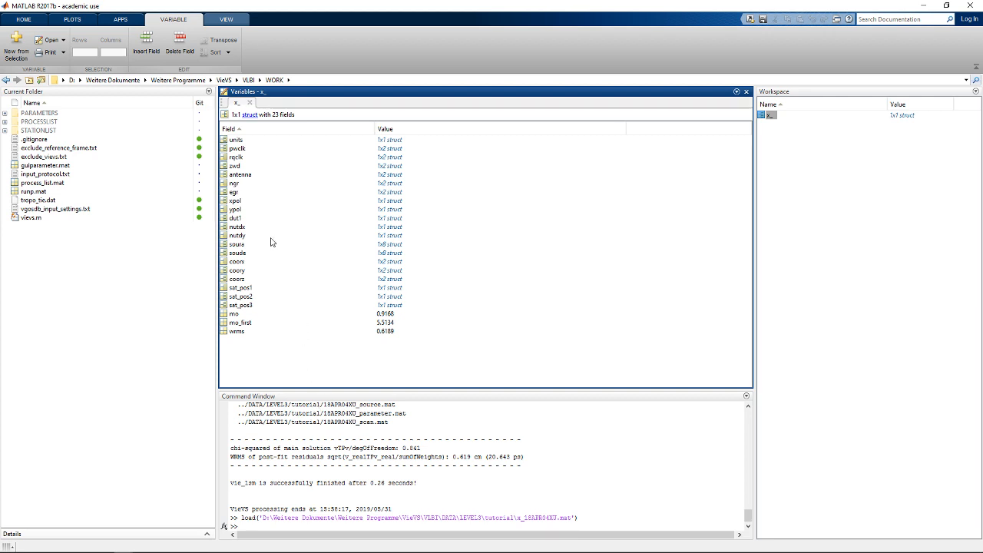
{"action": "double_click", "coordinate": [235, 220]}
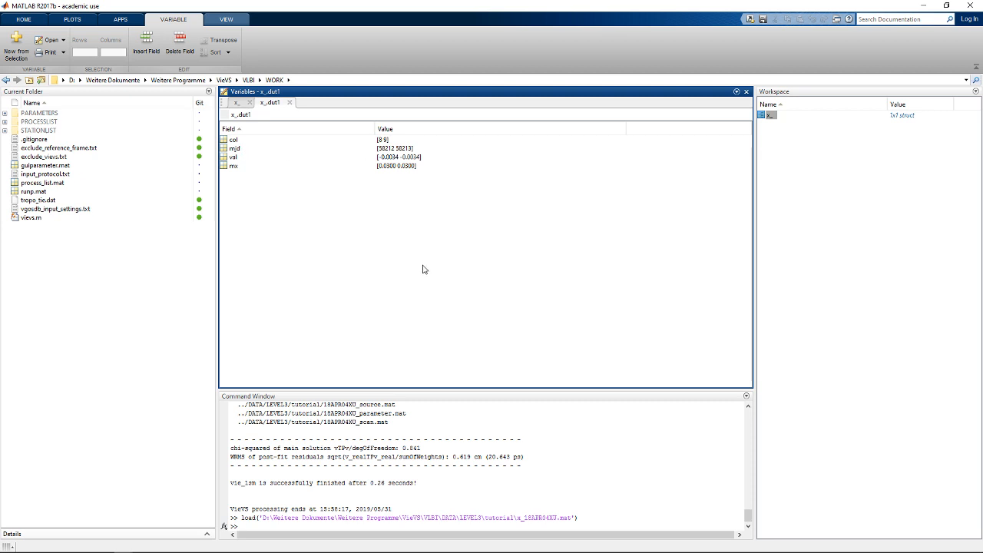